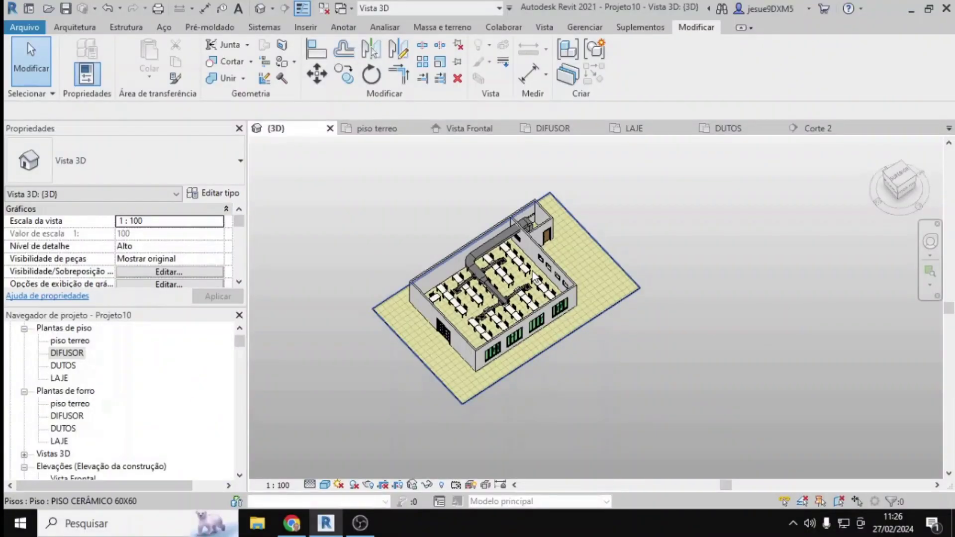
- Orbit and zoom the 3D view to inspect the desks, diffusers and ductwork
scroll(435, 240, up, 2)
scroll(440, 243, up, 2)
scroll(502, 237, down, 1)
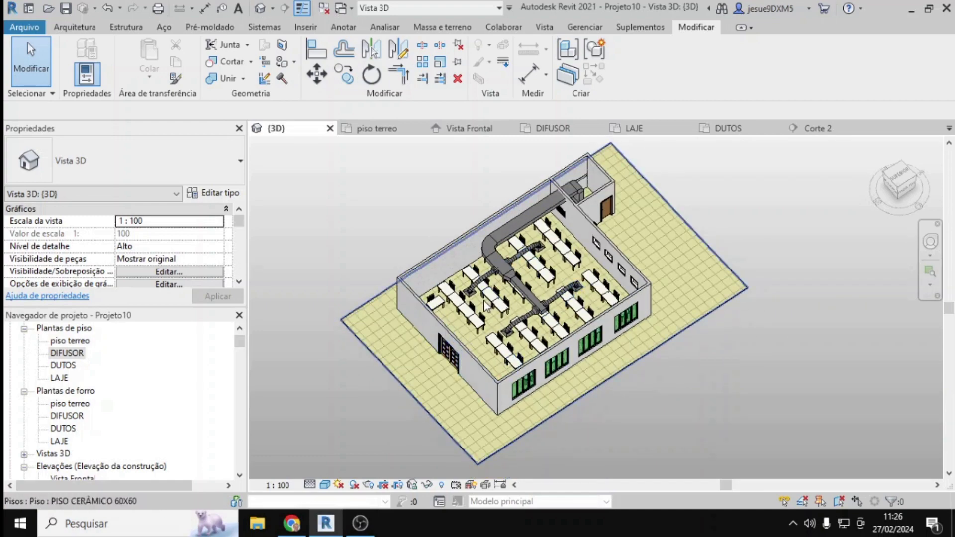
mouse_move(419, 302)
shift+middle_down()
mouse_move(540, 345)
mouse_move(679, 288)
shift+middle_up()
scroll(679, 288, down, 2)
scroll(751, 213, up, 2)
mouse_move(751, 213)
shift+middle_down()
mouse_move(567, 303)
mouse_move(473, 294)
mouse_move(396, 348)
mouse_move(383, 393)
mouse_move(348, 403)
mouse_move(387, 404)
shift+middle_up()
scroll(566, 303, up, 1)
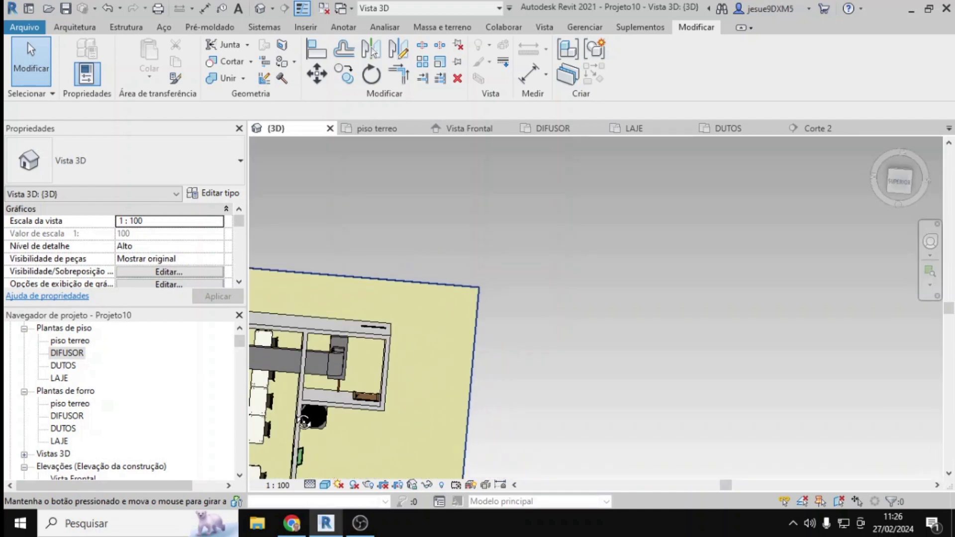
scroll(387, 404, down, 2)
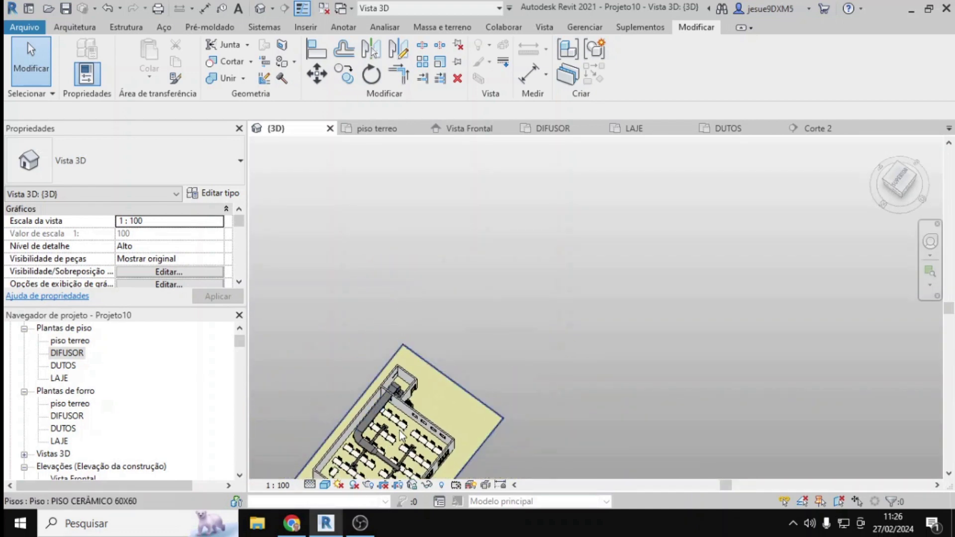
middle_drag(386, 403, 488, 305)
scroll(487, 304, up, 1)
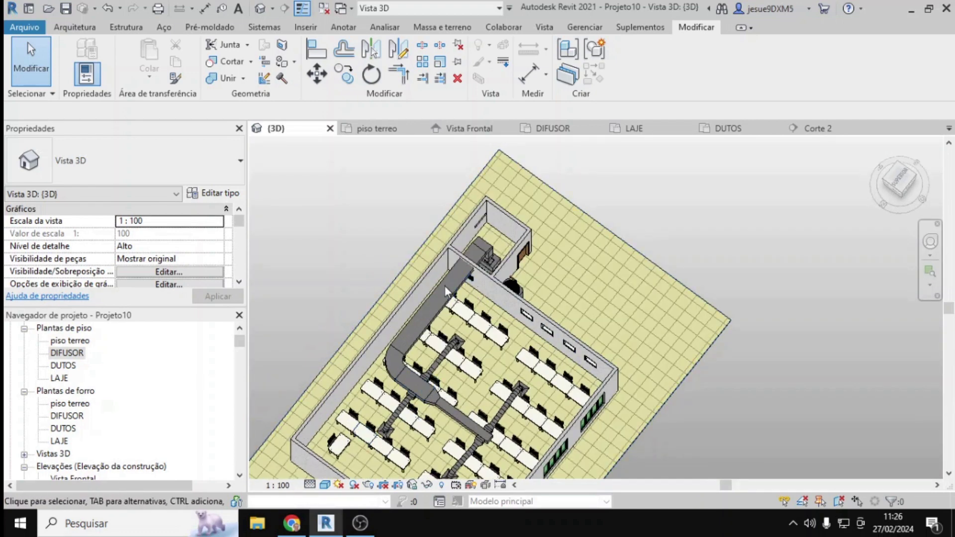
scroll(447, 424, up, 2)
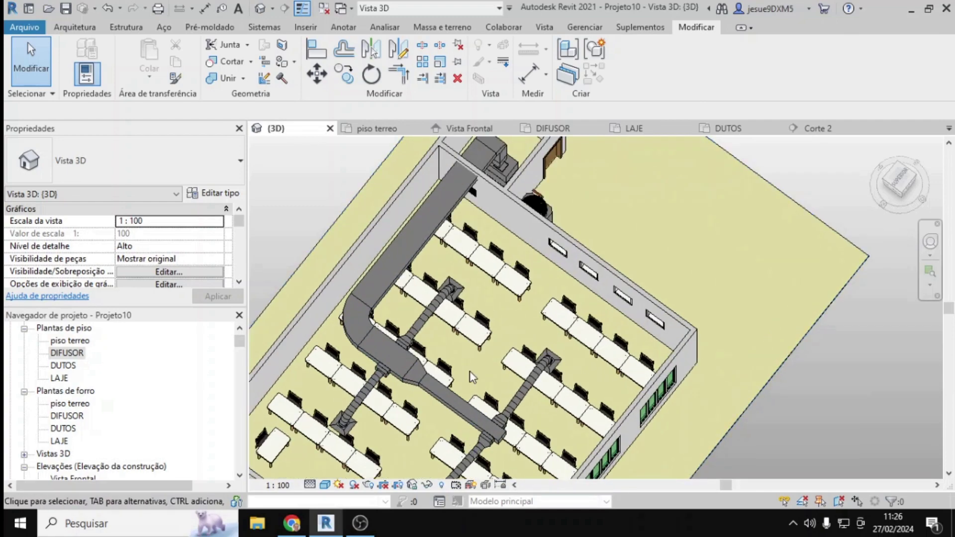
scroll(533, 345, down, 2)
scroll(464, 330, down, 2)
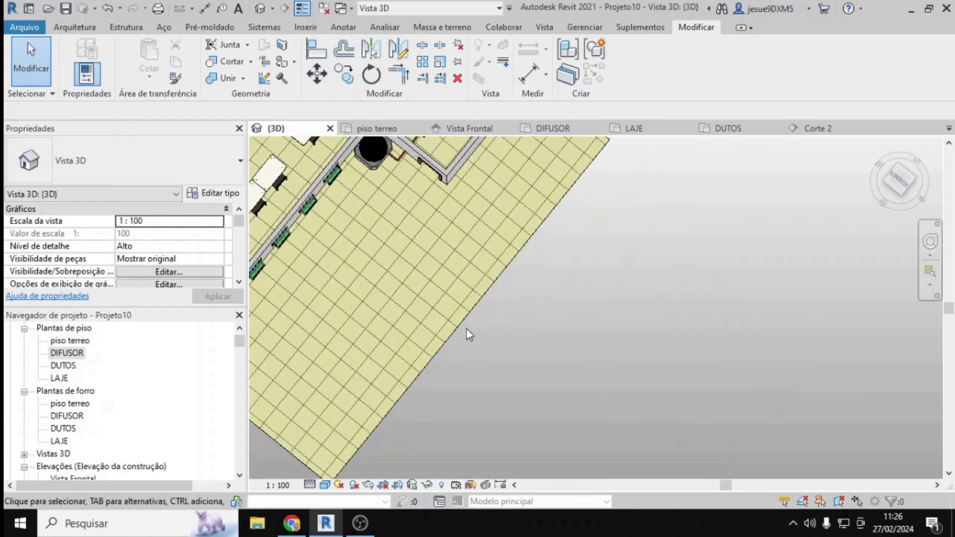
scroll(543, 347, down, 1)
scroll(462, 313, down, 1)
scroll(463, 313, up, 3)
- Orbit to an isometric angle and window-select the whole building, including walls, desks and ducts
shift+middle_drag(479, 317, 552, 249)
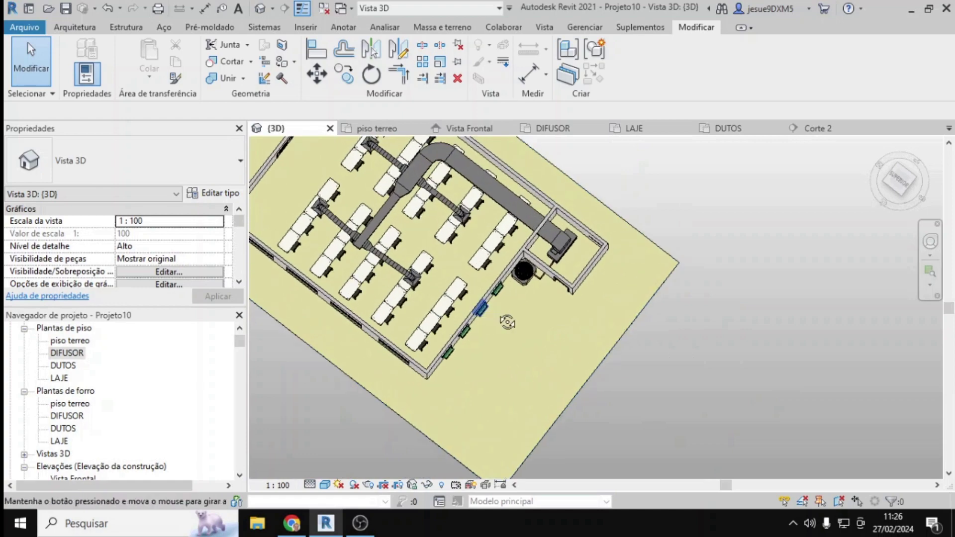
scroll(364, 360, down, 1)
mouse_move(364, 360)
shift+middle_down()
mouse_move(323, 316)
mouse_move(453, 398)
mouse_move(466, 426)
shift+middle_up()
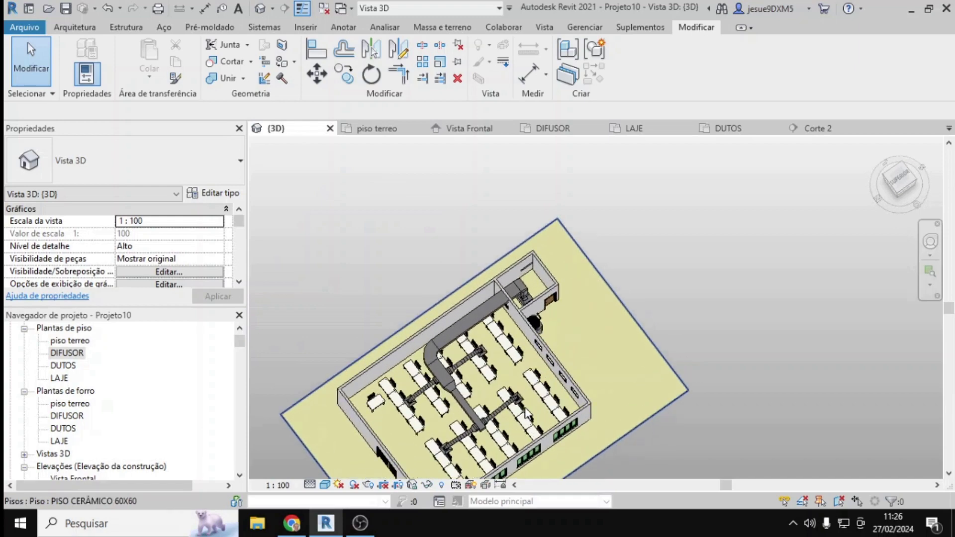
scroll(535, 276, up, 2)
shift+middle_drag(535, 276, 514, 194)
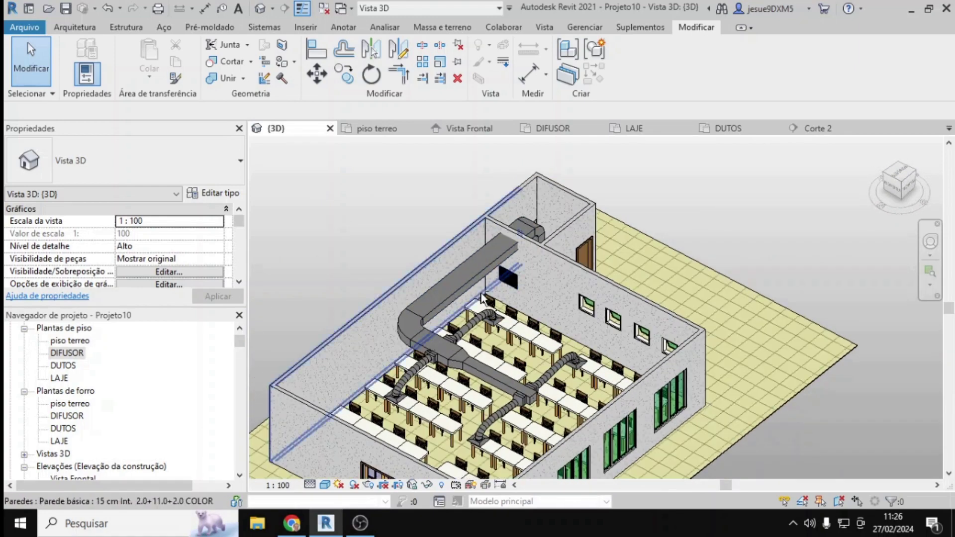
mouse_move(514, 194)
shift+middle_down()
mouse_move(645, 316)
mouse_move(568, 272)
shift+middle_up()
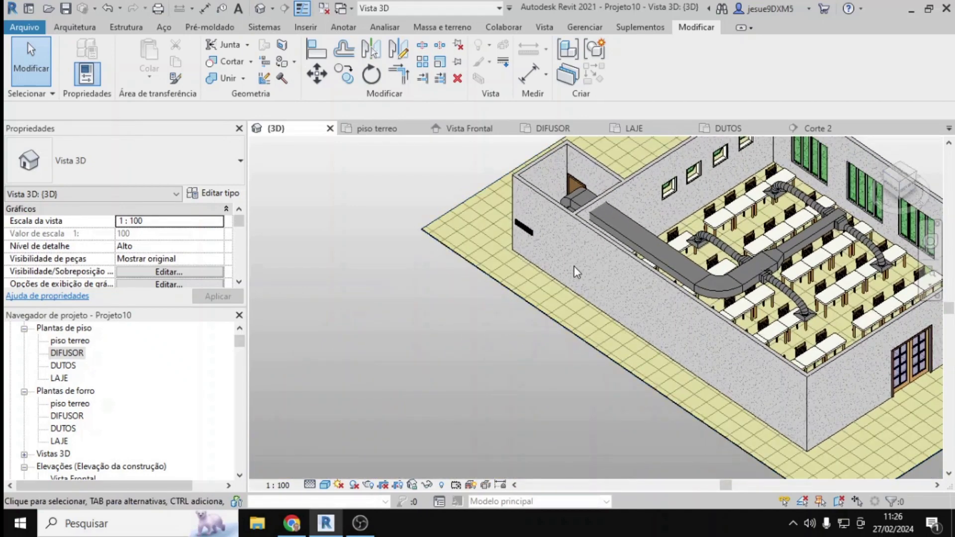
scroll(783, 345, down, 3)
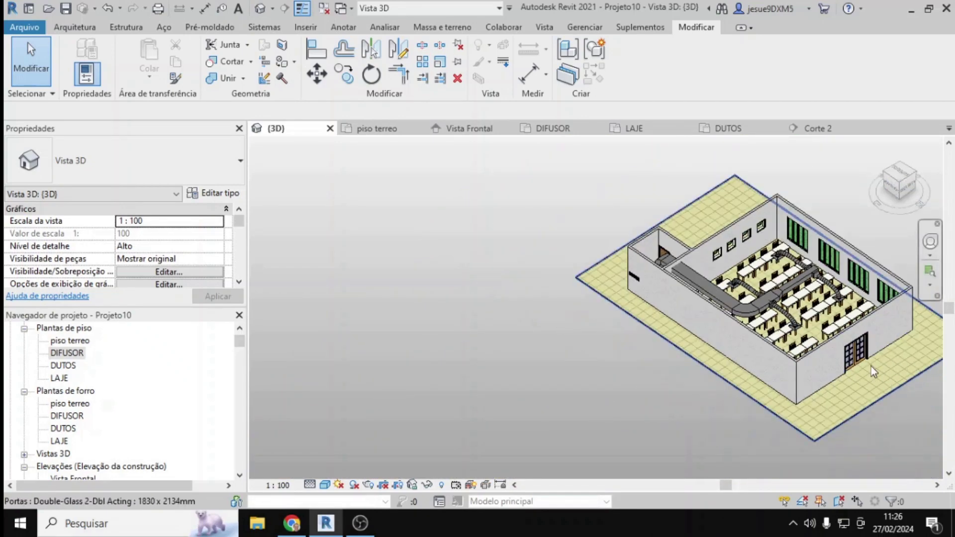
scroll(899, 348, up, 3)
shift+middle_drag(900, 348, 469, 341)
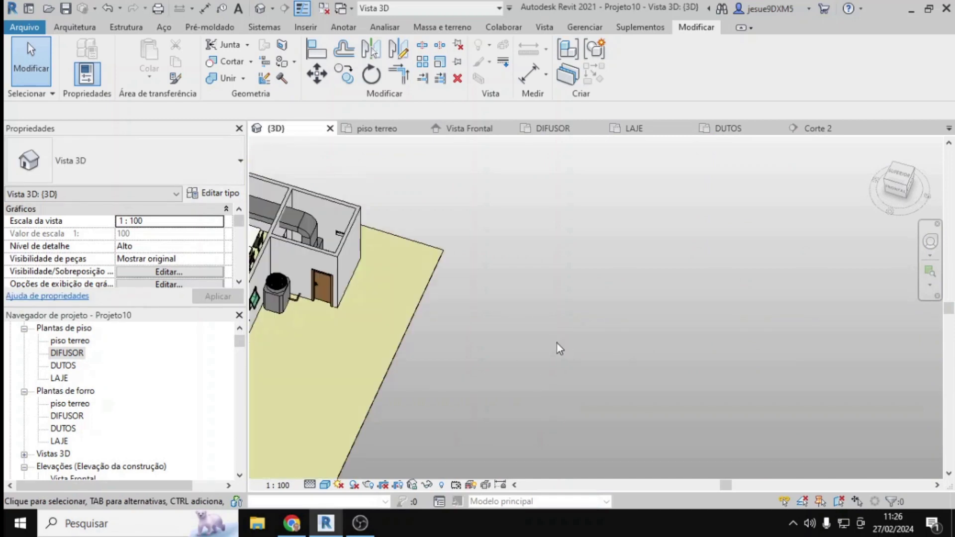
scroll(298, 314, up, 3)
scroll(374, 295, up, 4)
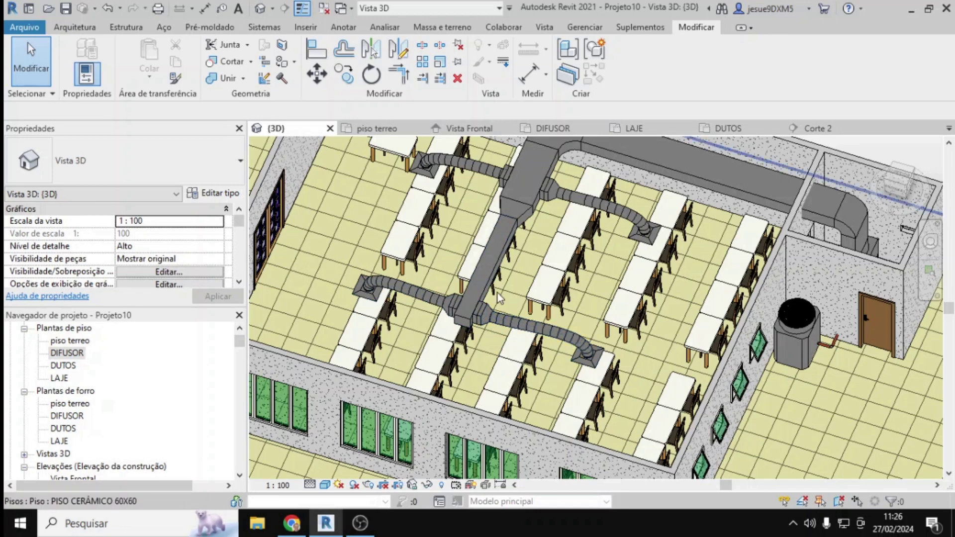
scroll(498, 297, down, 5)
mouse_move(764, 372)
shift+middle_down()
mouse_move(747, 343)
mouse_move(718, 352)
shift+middle_up()
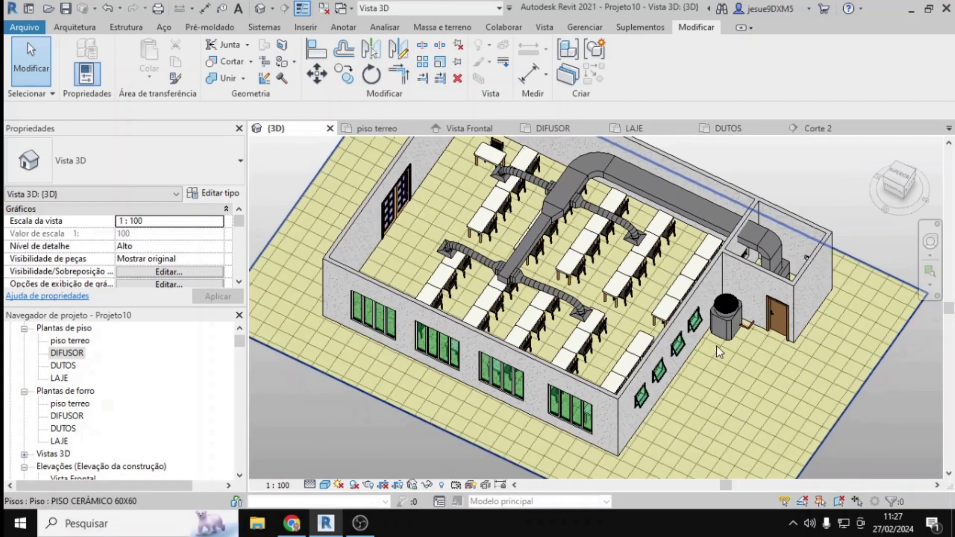
scroll(719, 351, down, 3)
mouse_move(736, 365)
shift+middle_down()
mouse_move(762, 353)
mouse_move(856, 414)
shift+middle_up()
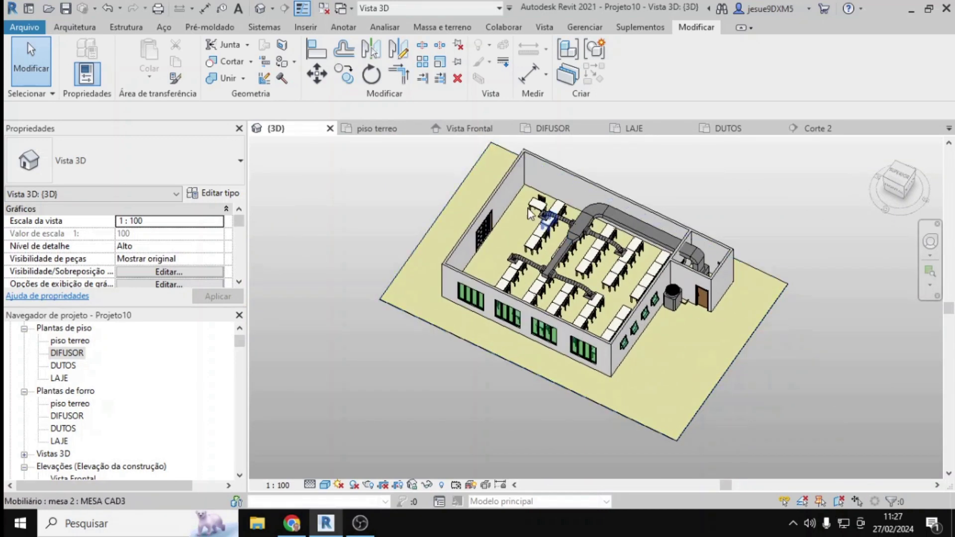
drag(814, 435, 370, 162)
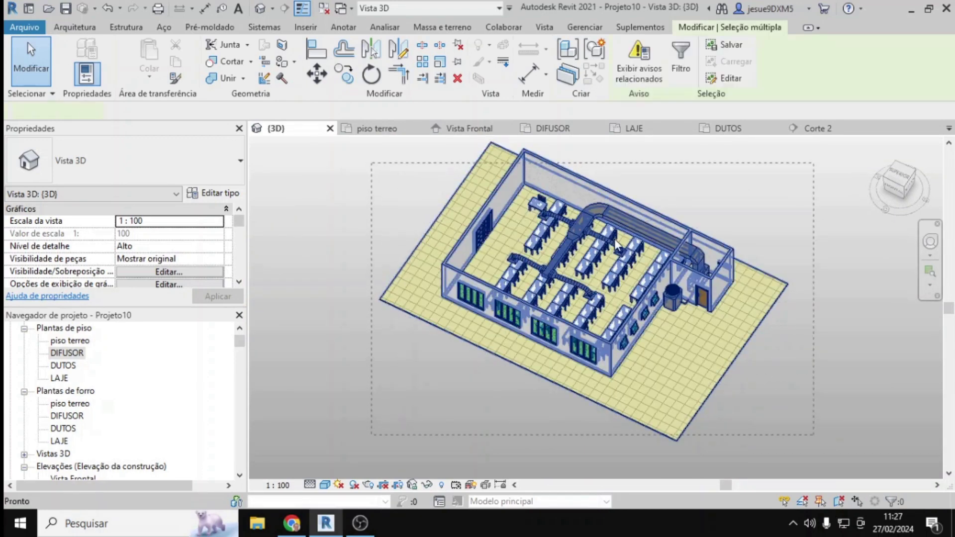
- Delete the selected building, close the piso terreo plan and view the Vista Frontal elevation
key(Delete)
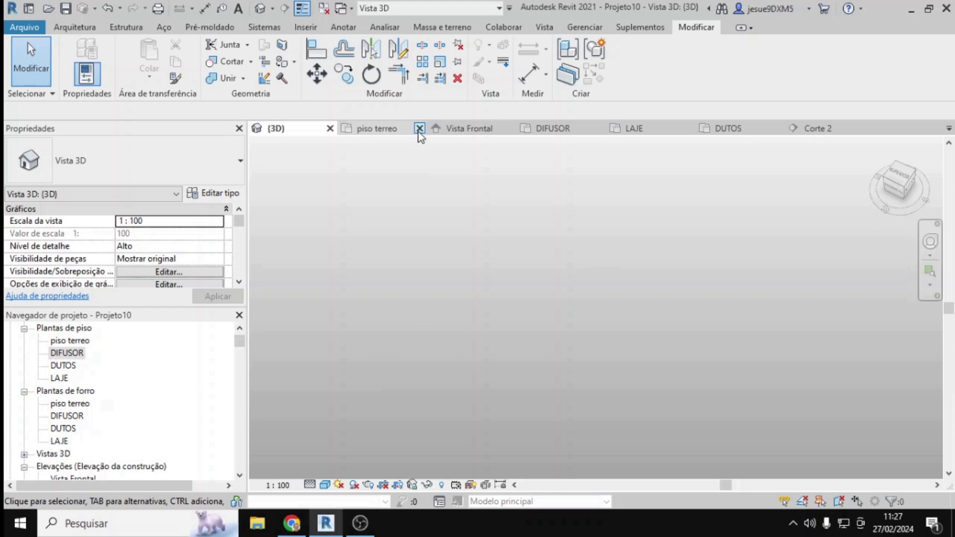
click(419, 129)
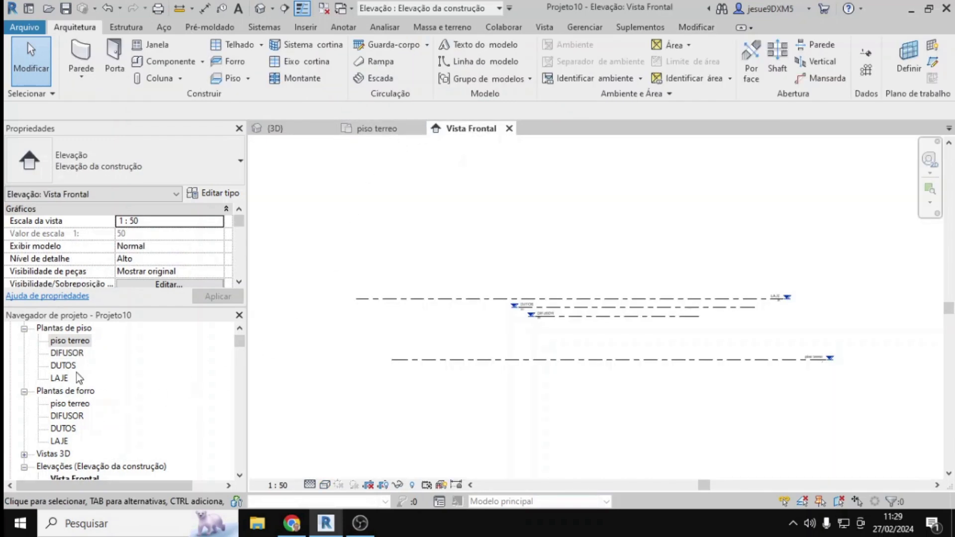
scroll(239, 343, up, 2)
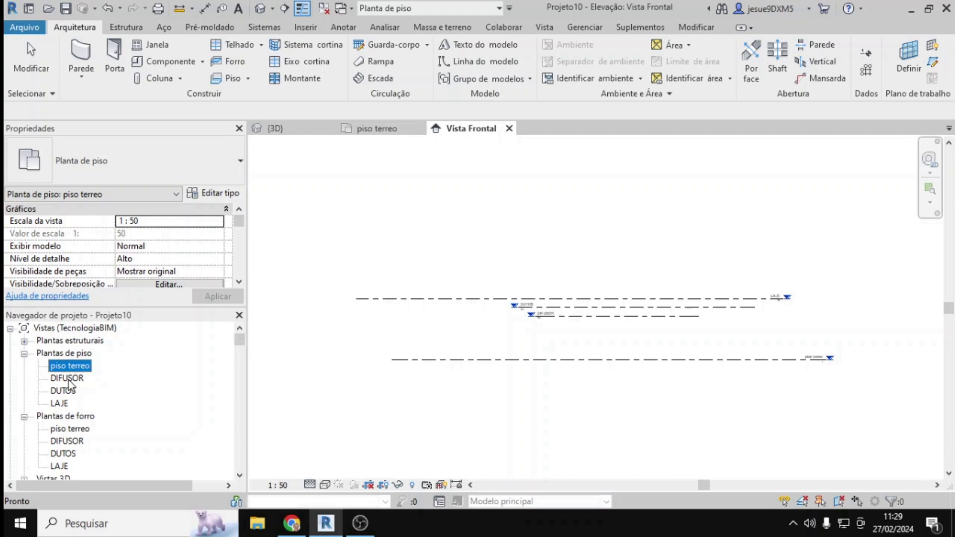
scroll(551, 342, up, 1)
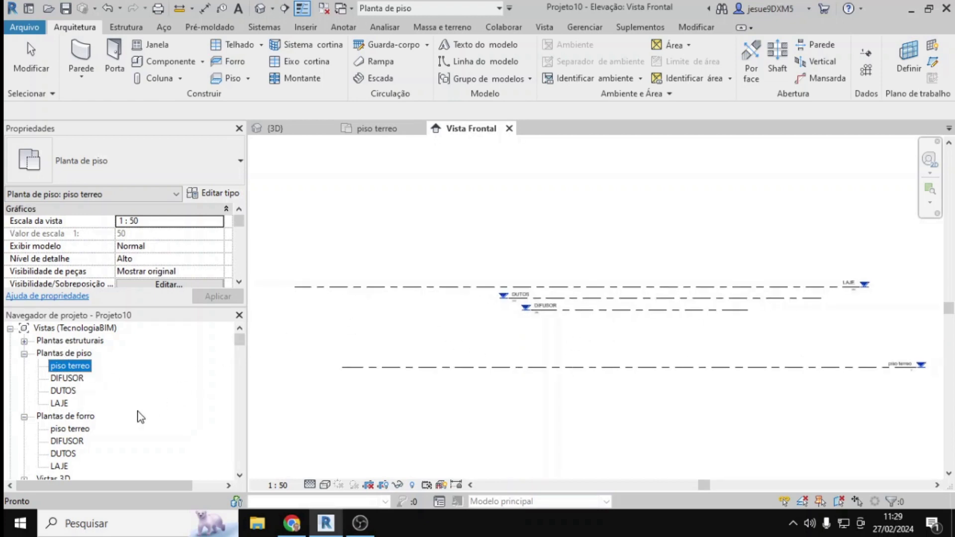
scroll(141, 417, down, 1)
scroll(67, 463, down, 1)
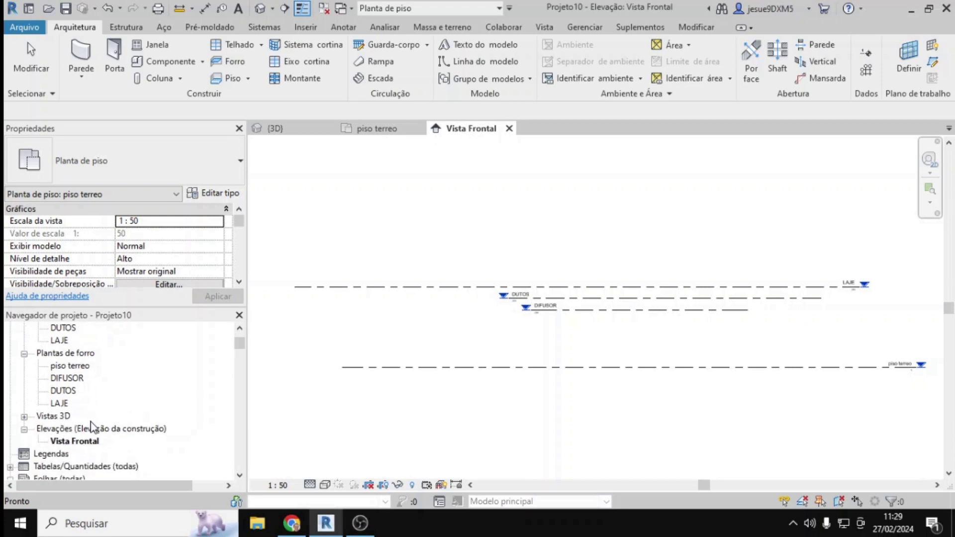
scroll(87, 418, up, 1)
- Open the empty piso terreo plan, turn off reveal hidden elements, and start the first wall
double_click(62, 342)
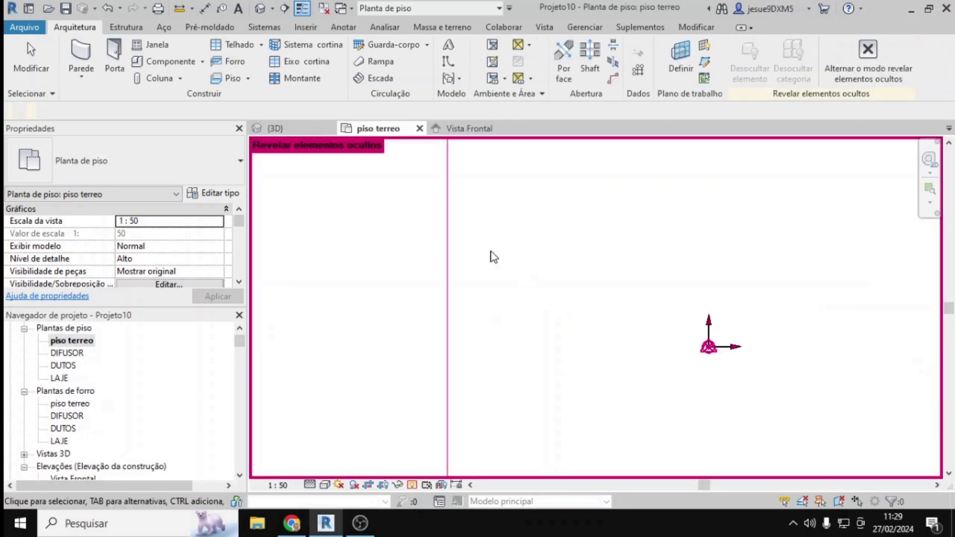
click(412, 486)
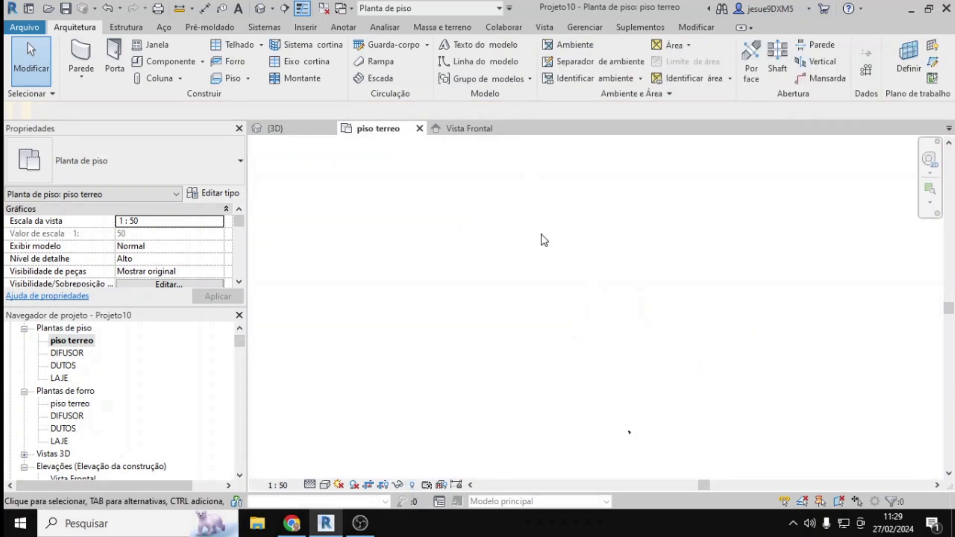
key(w)
key(a)
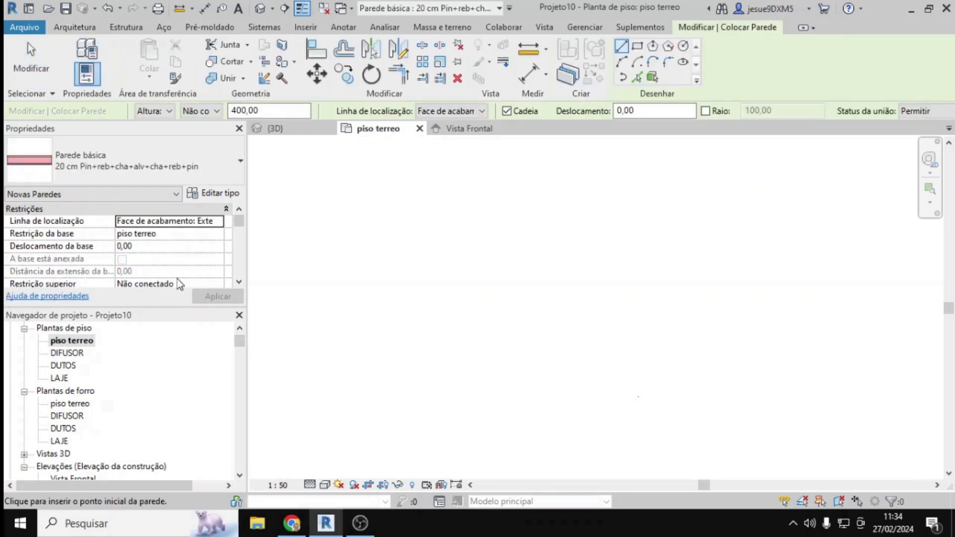
scroll(241, 283, down, 1)
scroll(240, 283, down, 1)
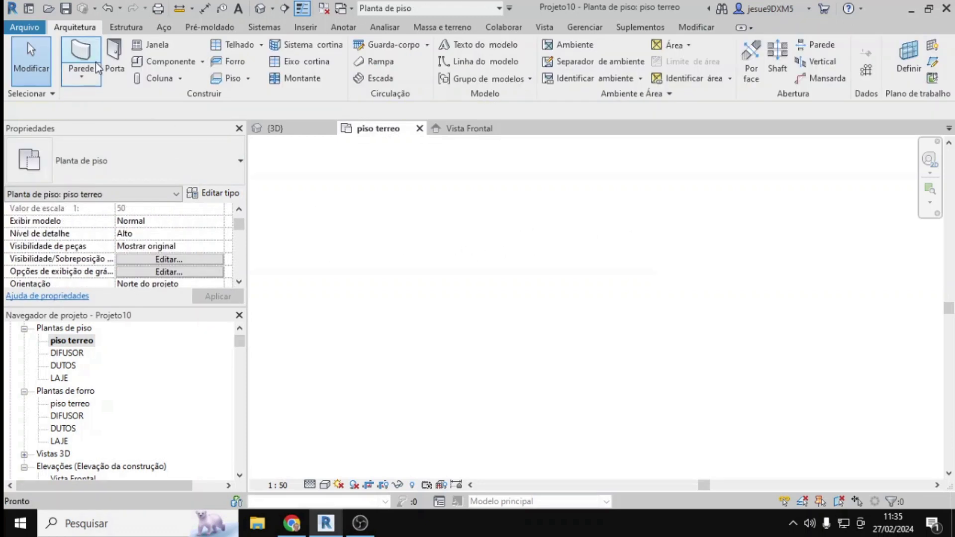
click(494, 239)
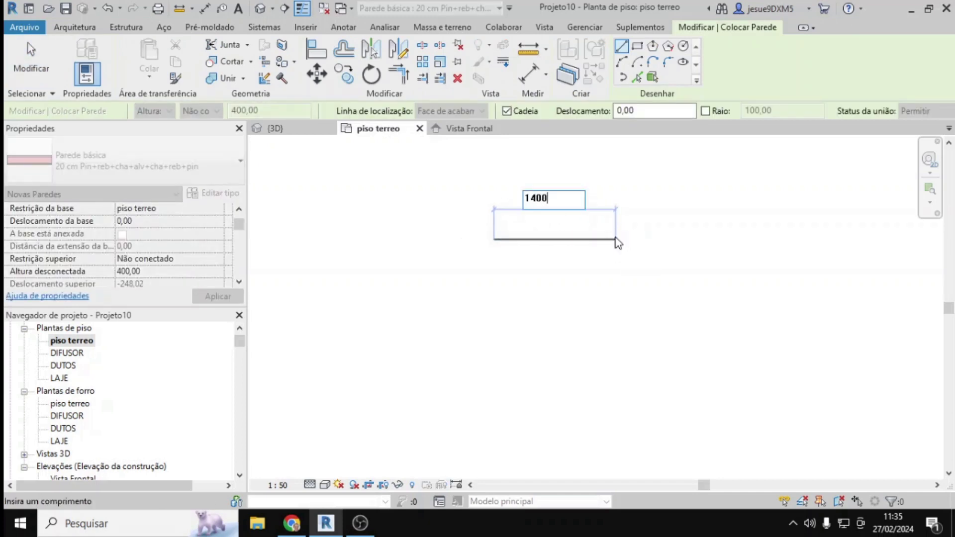
- Draw the closed rectangle of 20 cm walls, 1400 by 1000
key(Return)
scroll(518, 278, up, 1)
text(1000)
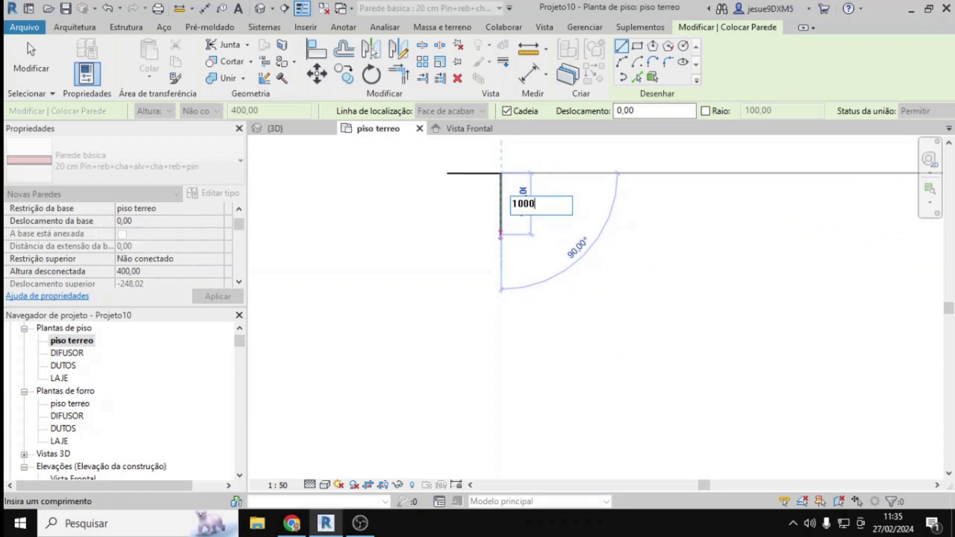
key(Return)
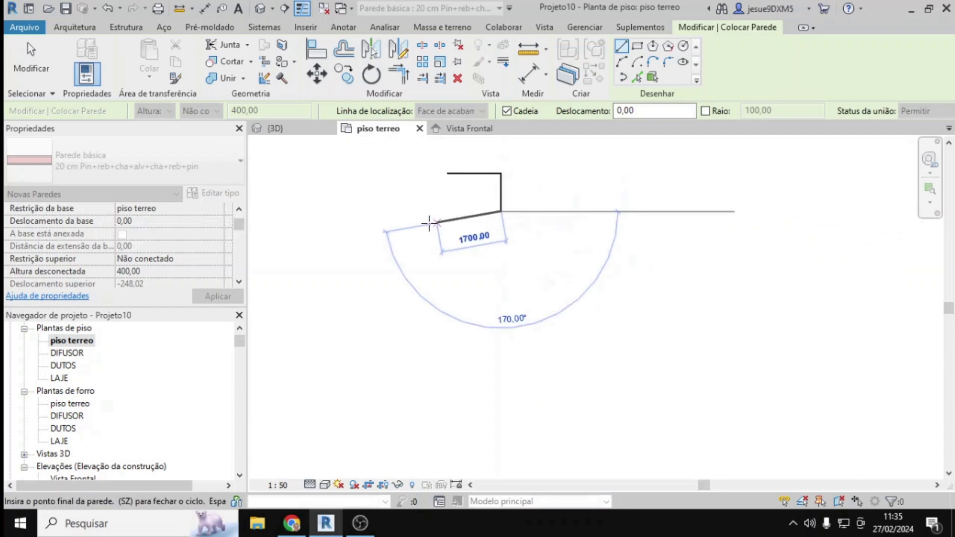
text(1400)
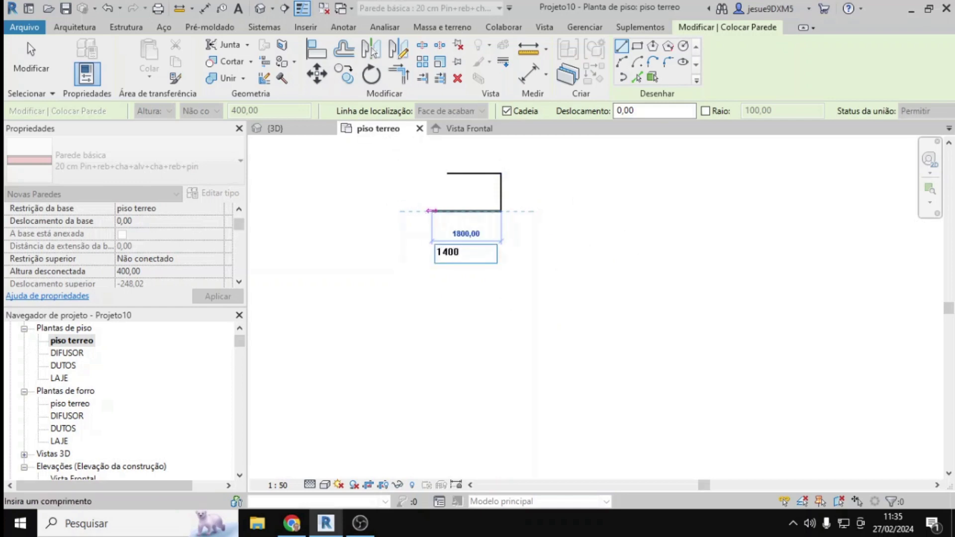
key(Return)
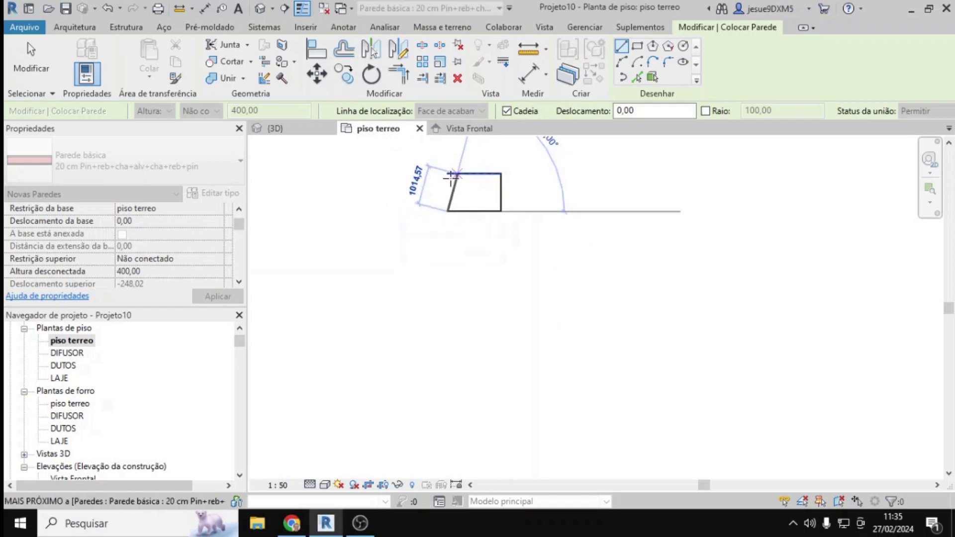
click(447, 174)
- Draw an extra wall from the rectangle's top-right corner, which triggers a join error
scroll(491, 169, up, 2)
scroll(491, 169, up, 1)
scroll(512, 172, up, 1)
scroll(509, 174, up, 3)
scroll(503, 194, up, 1)
click(493, 189)
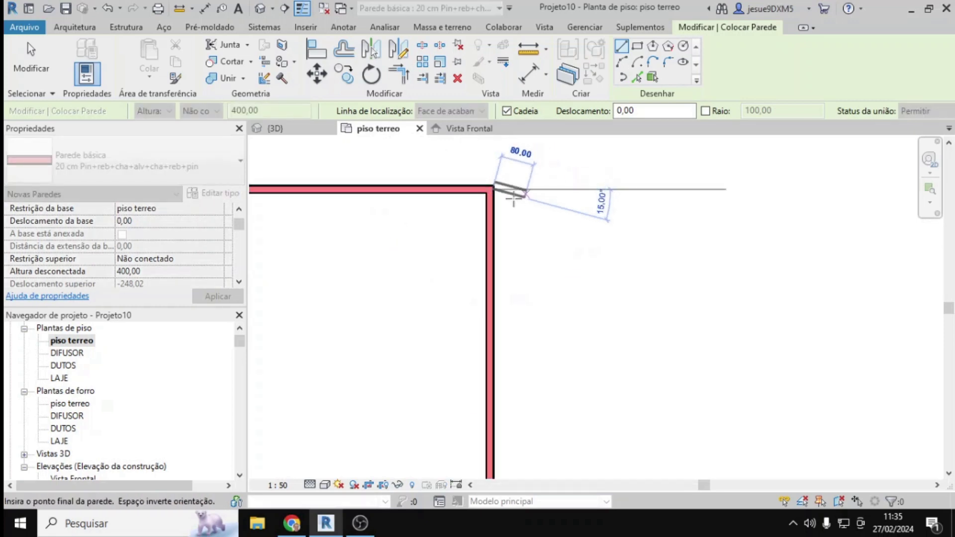
click(491, 184)
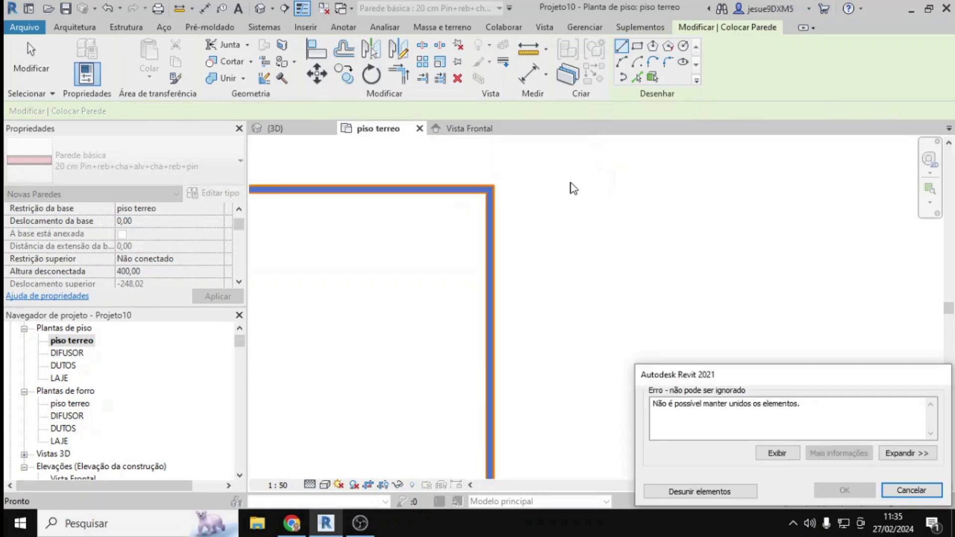
- Draw the small room's three walls off the classroom's top-right corner
key(Escape)
key(Escape)
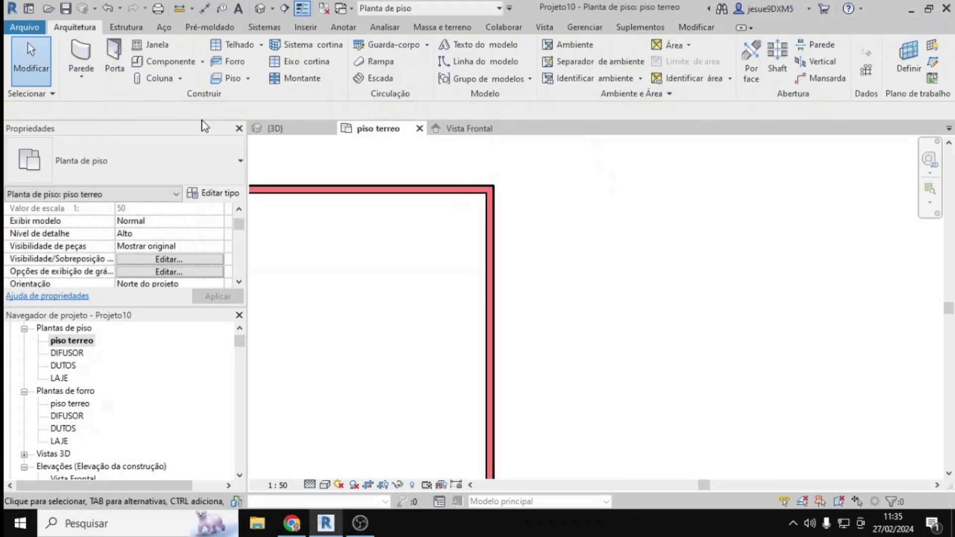
click(69, 58)
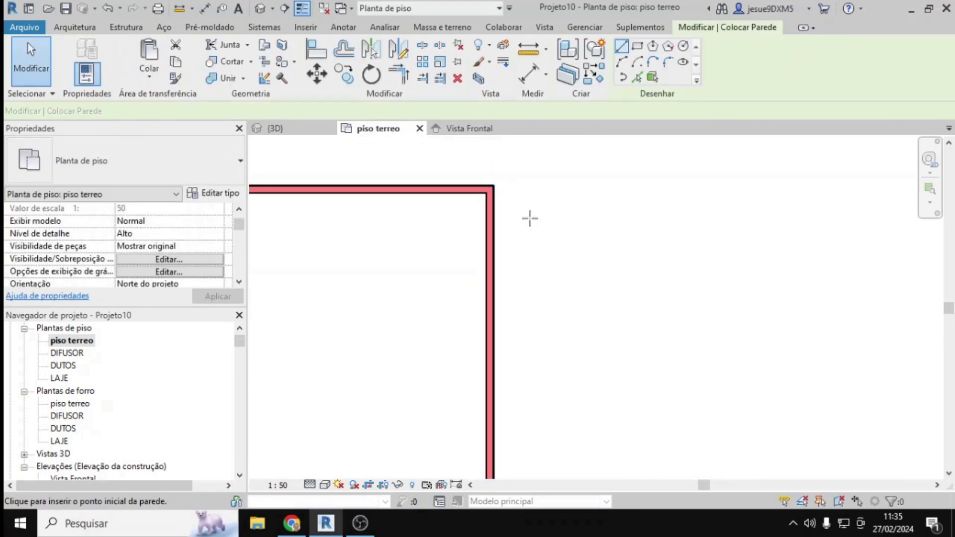
click(490, 188)
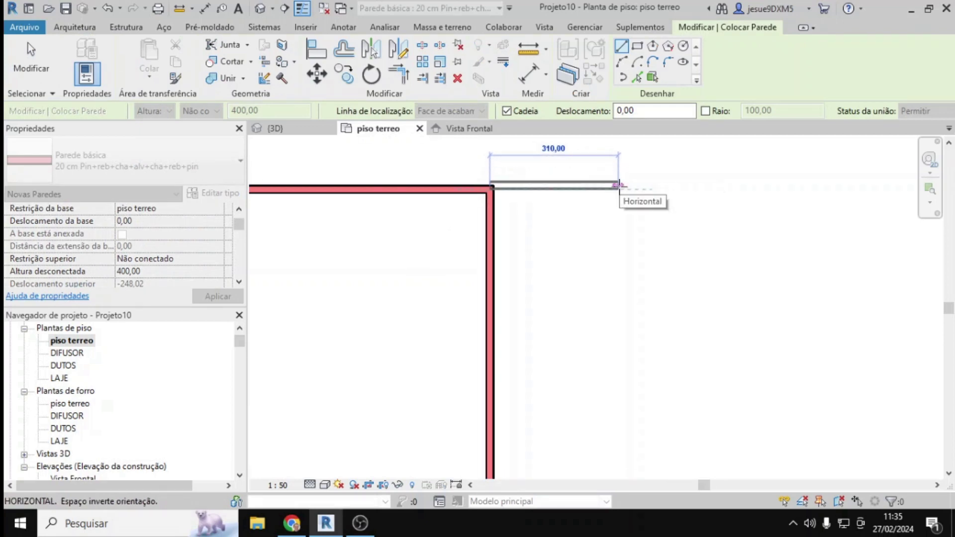
click(590, 185)
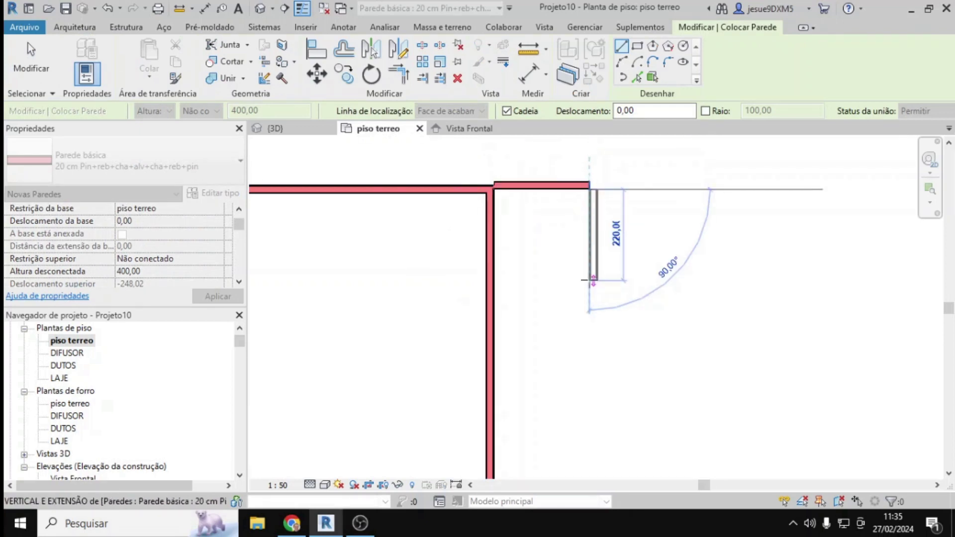
click(591, 279)
click(495, 280)
key(Escape)
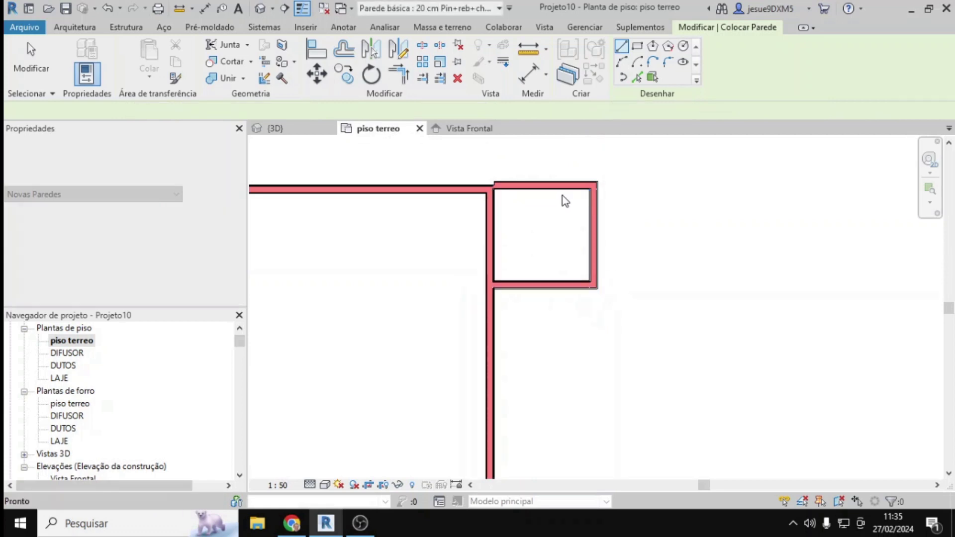
key(Escape)
scroll(537, 184, up, 3)
scroll(527, 160, up, 2)
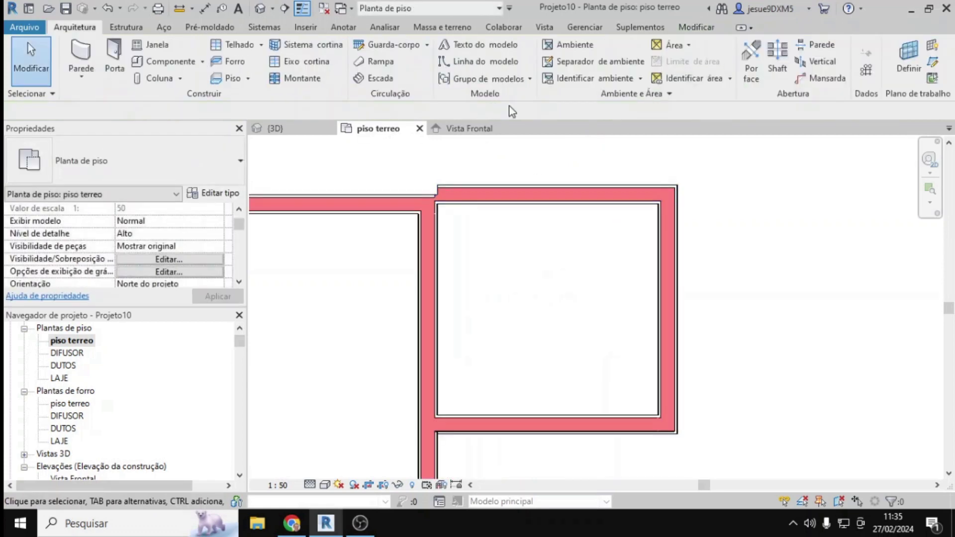
- Align the small room's top wall with the classroom's top wall face
click(708, 29)
click(315, 50)
click(378, 196)
click(482, 186)
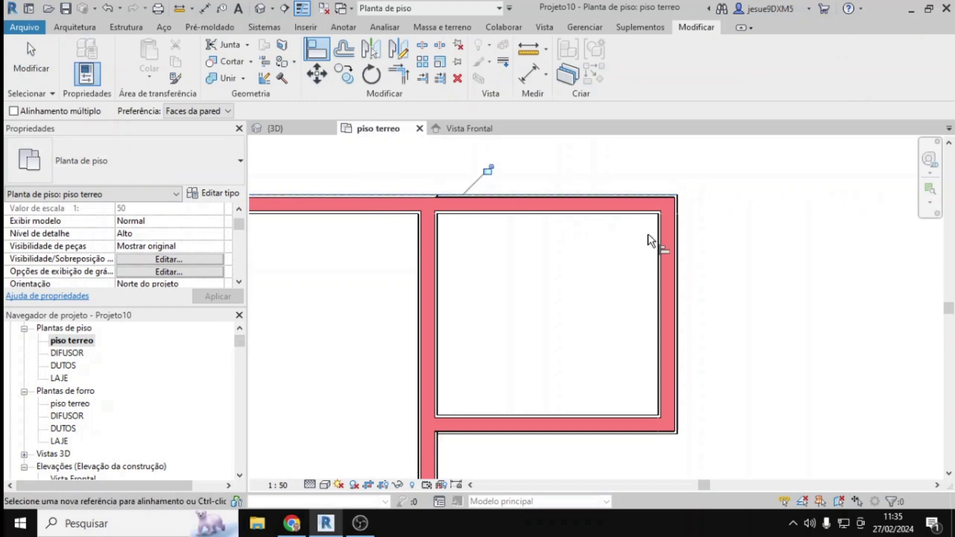
scroll(489, 198, up, 3)
scroll(596, 258, down, 3)
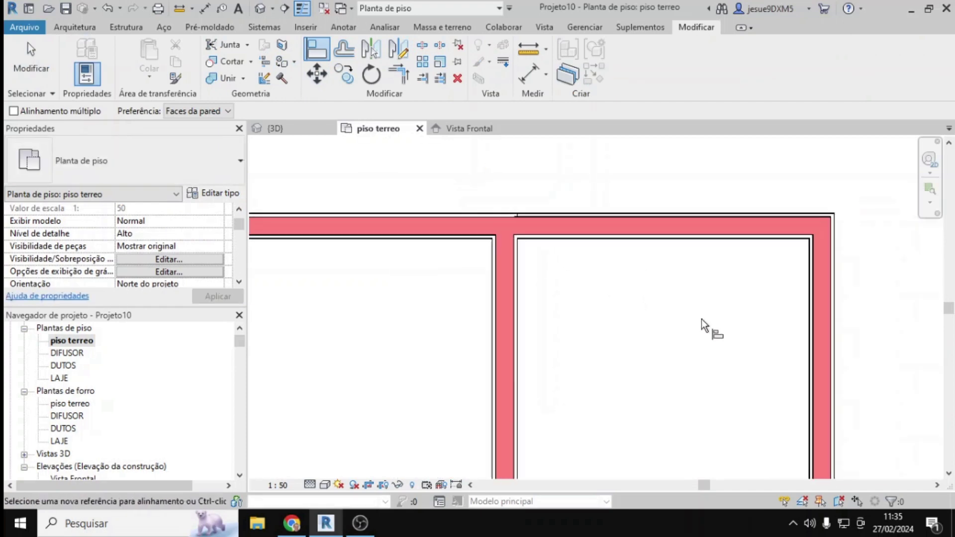
middle_drag(701, 319, 747, 346)
key(Escape)
- Select the small room's right wall and edit its 230 width dimension
click(794, 301)
scroll(756, 294, down, 1)
scroll(756, 294, down, 2)
click(703, 402)
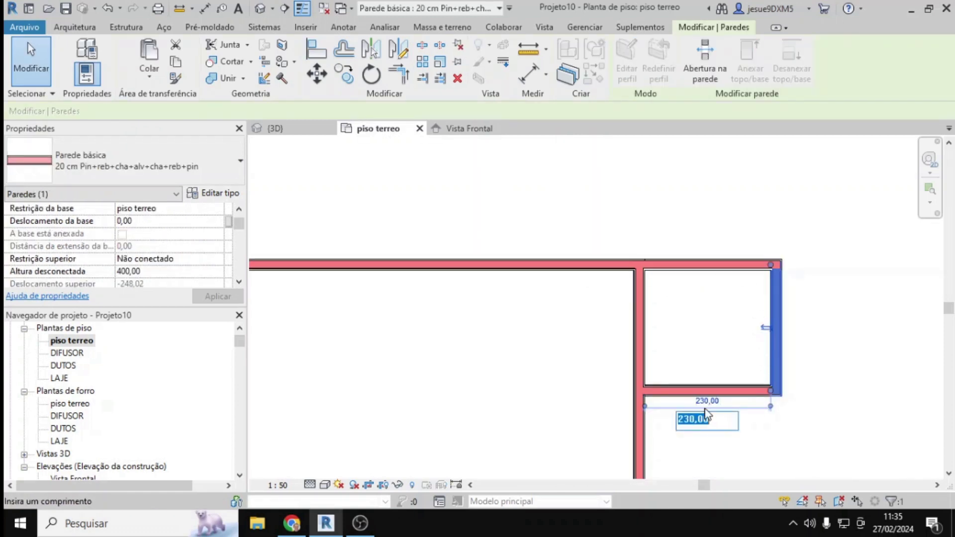
text(250)
- Set the small room to 250 wide and 300 deep via temporary dimensions
key(Return)
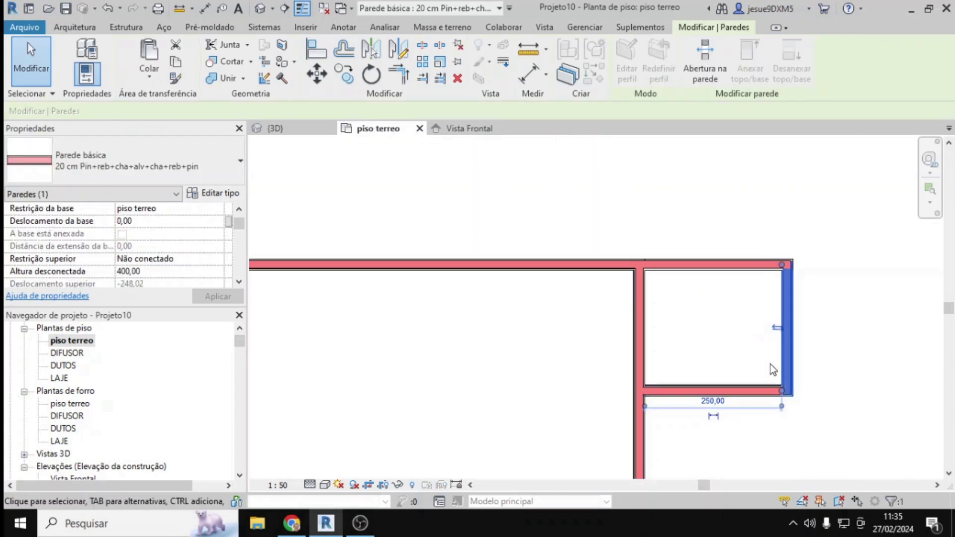
click(763, 374)
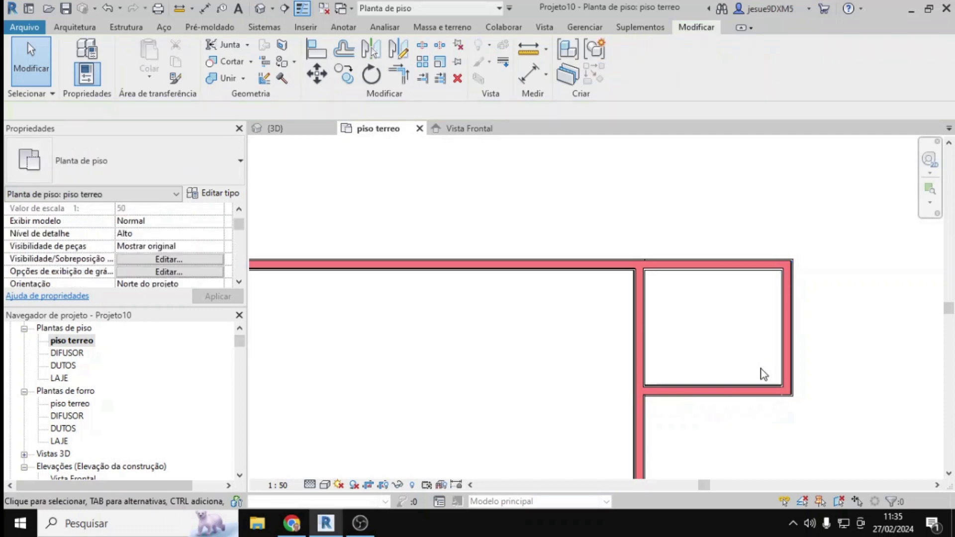
click(785, 297)
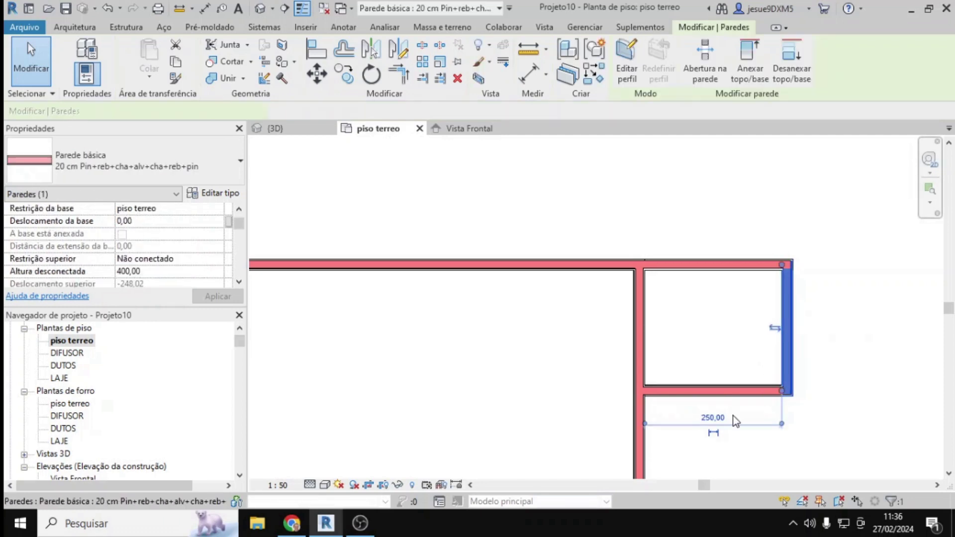
click(711, 272)
click(814, 332)
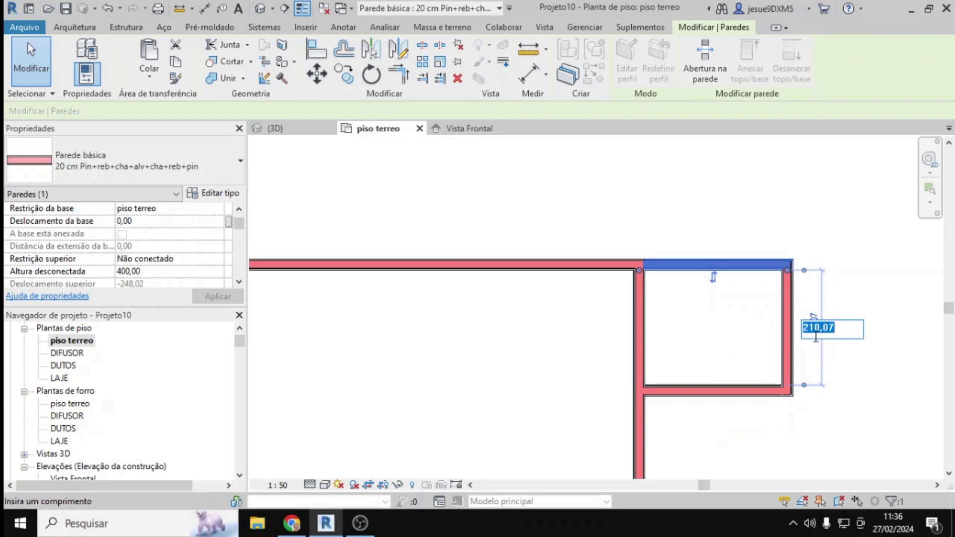
text(300)
key(Return)
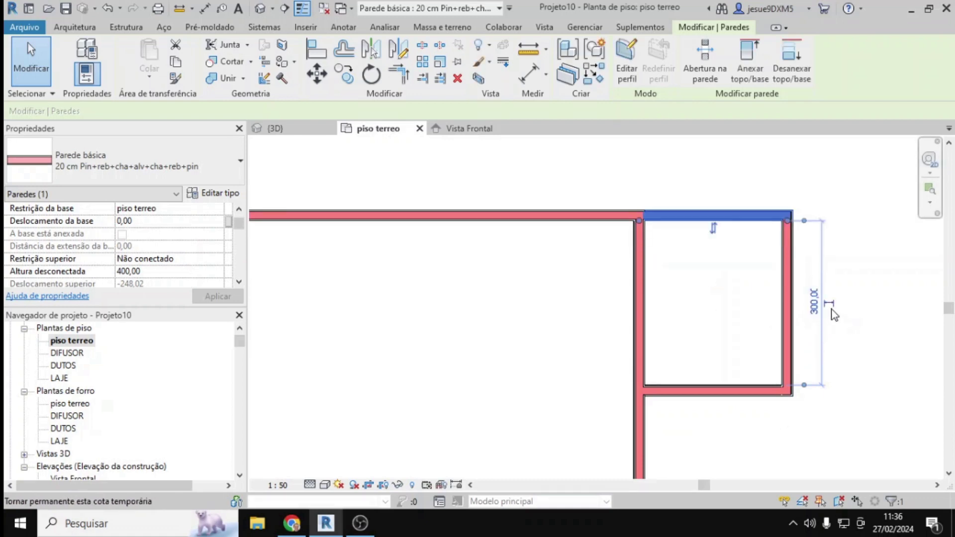
scroll(792, 352, down, 2)
scroll(792, 352, down, 2)
scroll(818, 332, up, 3)
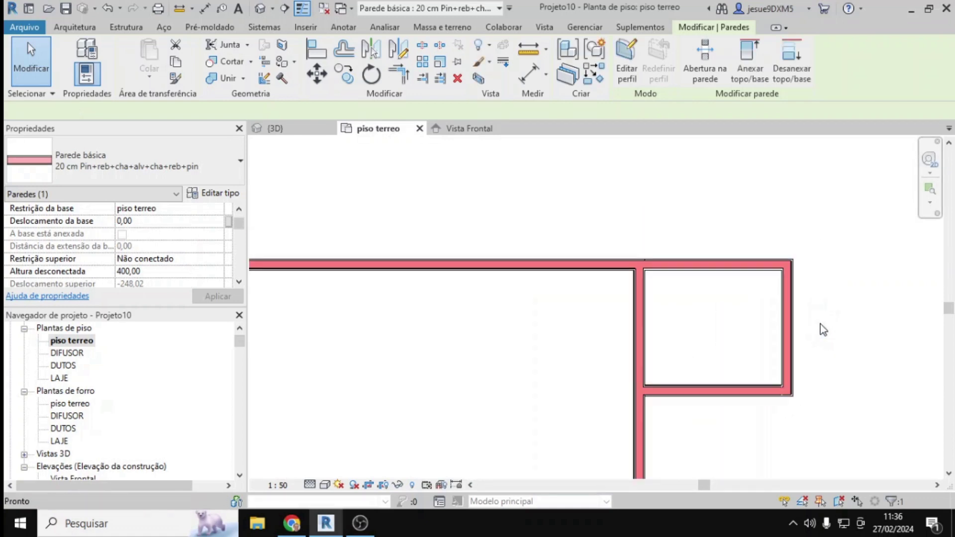
- Drag the small room's lower wall down to about 290 from the top wall
click(821, 326)
click(755, 376)
drag(755, 377, 754, 399)
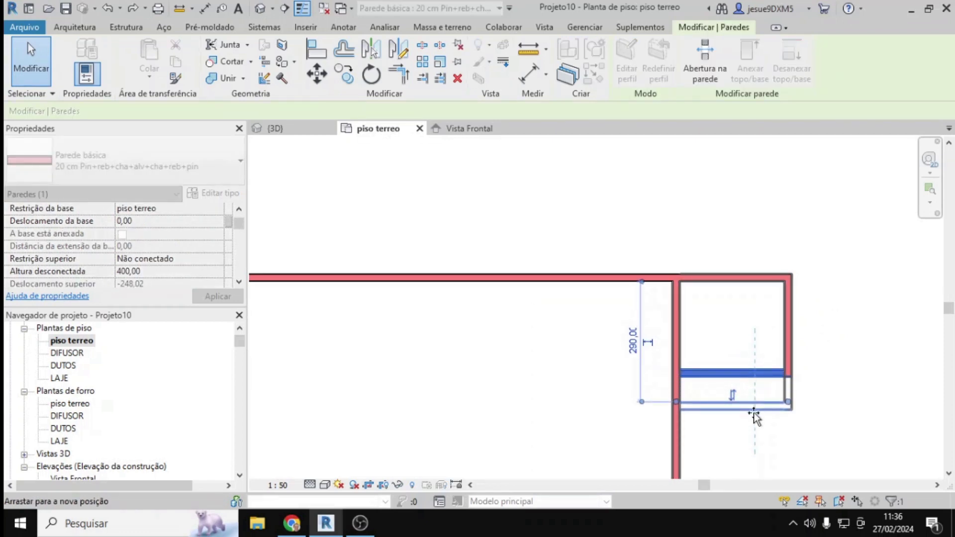
drag(753, 415, 755, 416)
click(851, 396)
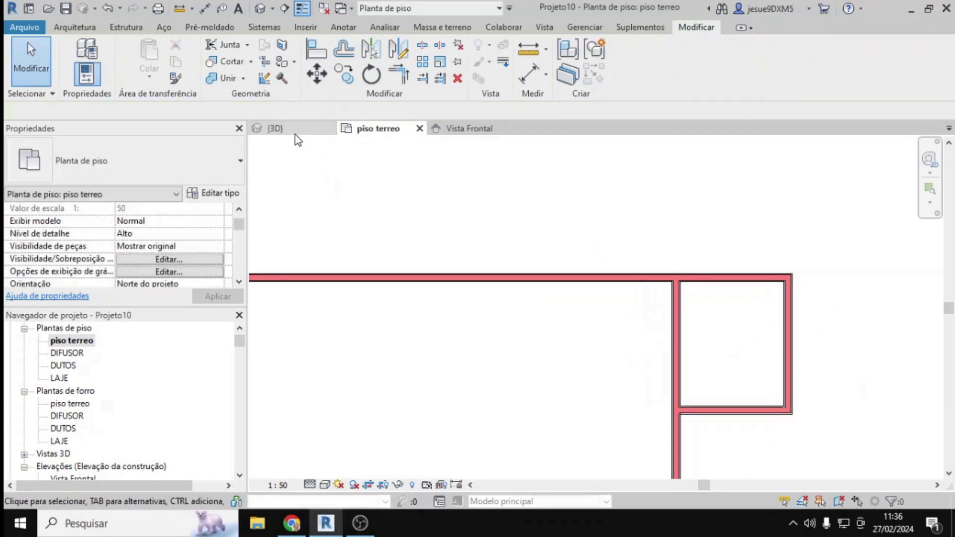
click(295, 132)
- Zoom in on the walled classroom shell in 3D and bring up the Arquitetura tools
scroll(449, 315, up, 1)
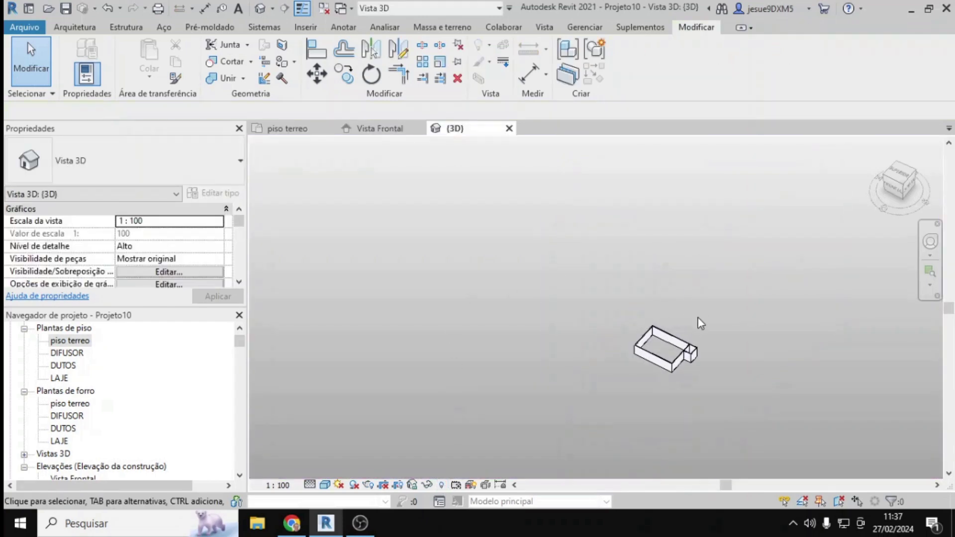
scroll(692, 387, up, 4)
scroll(693, 397, up, 2)
scroll(683, 297, up, 1)
scroll(676, 279, up, 1)
scroll(675, 282, down, 1)
scroll(517, 249, down, 1)
scroll(520, 190, up, 1)
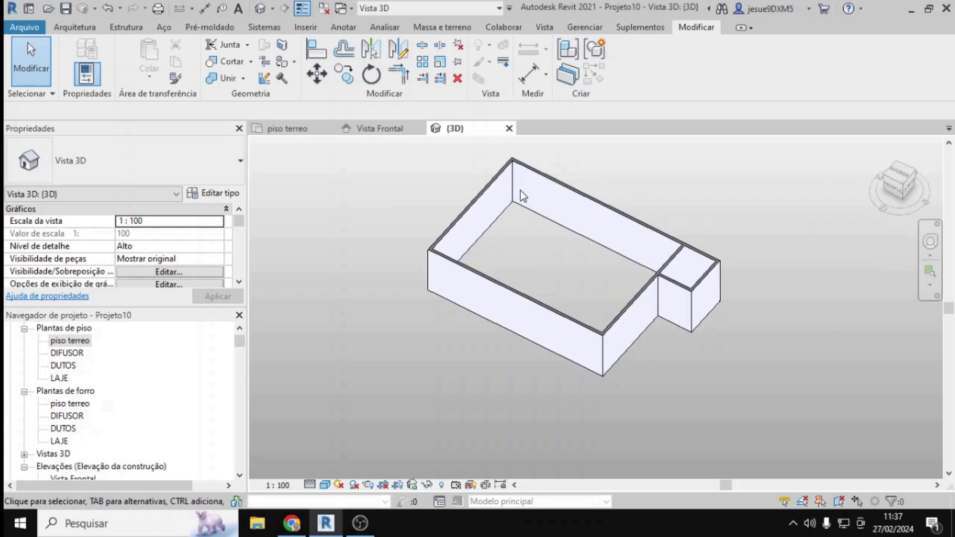
click(83, 28)
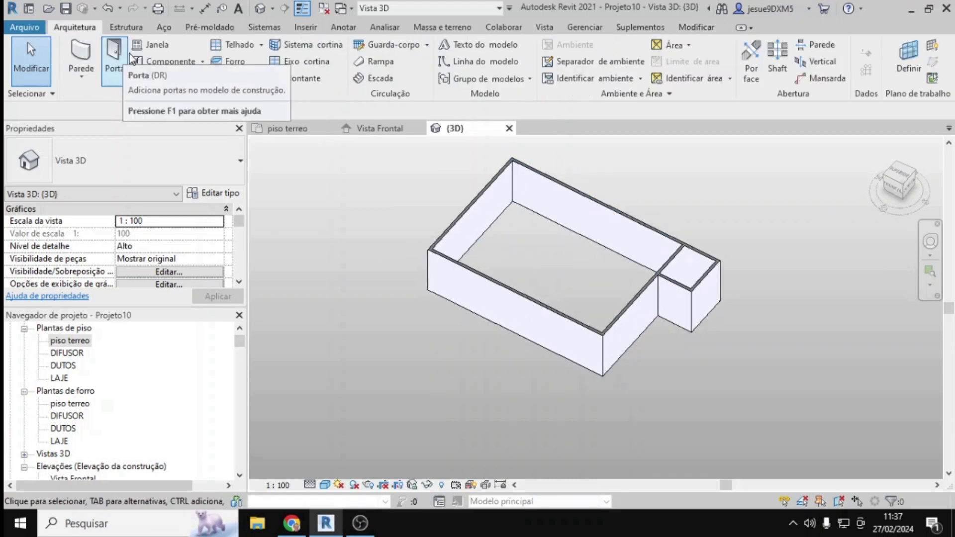
- Start the Janela tool with the Window1 1.80 x 1.200 - 4 Painéis type
click(160, 50)
click(183, 169)
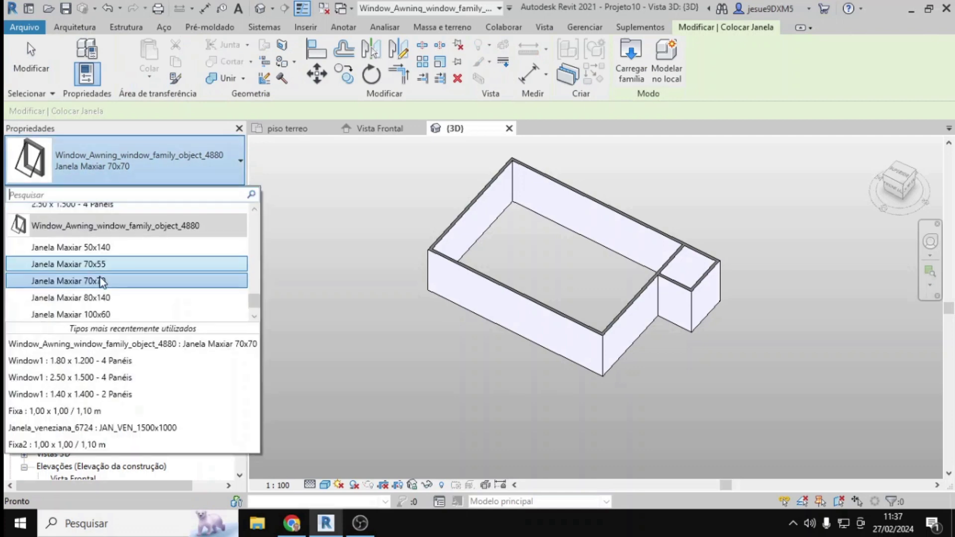
scroll(102, 282, down, 1)
scroll(110, 288, up, 2)
scroll(112, 279, up, 5)
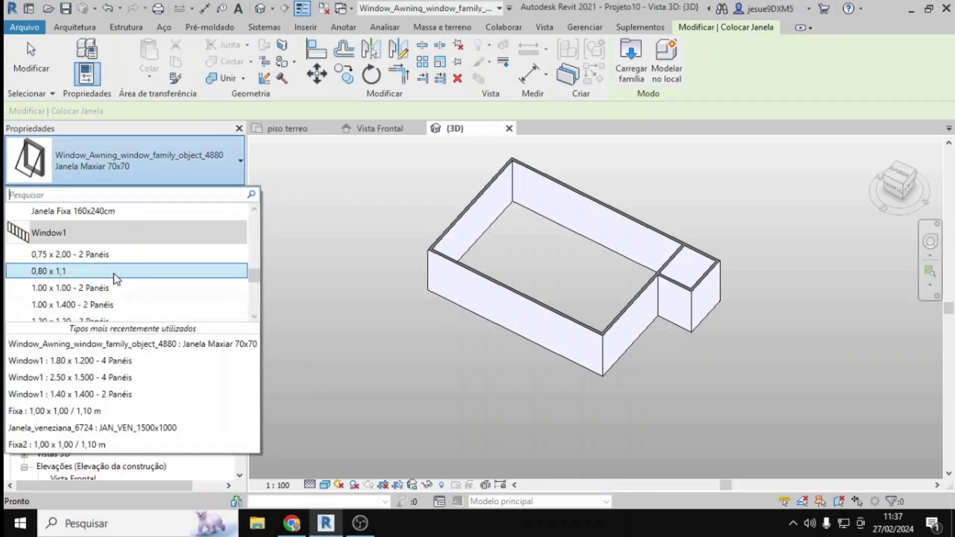
scroll(107, 276, down, 1)
scroll(88, 303, down, 1)
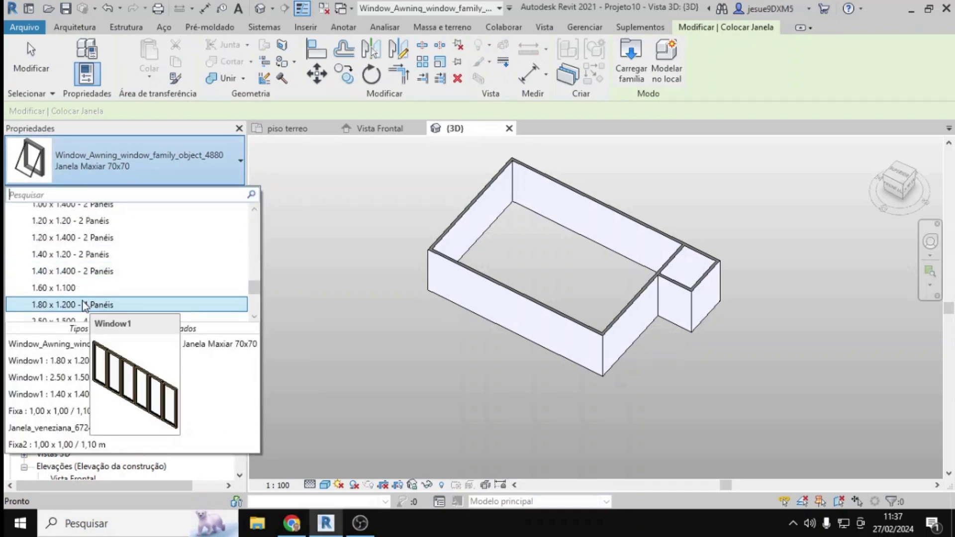
click(62, 304)
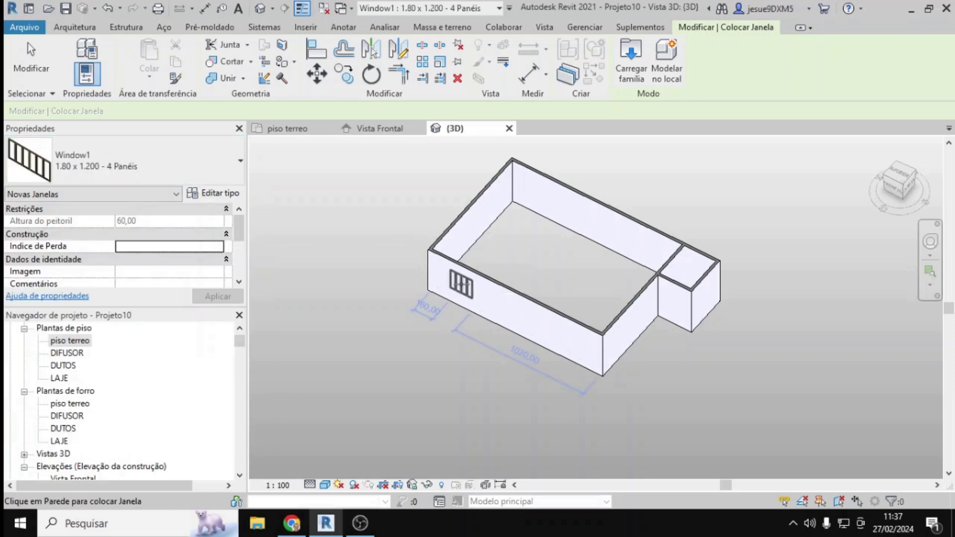
- Place three windows along the long wall in 3D and one on the right wall in piso terreo
click(460, 284)
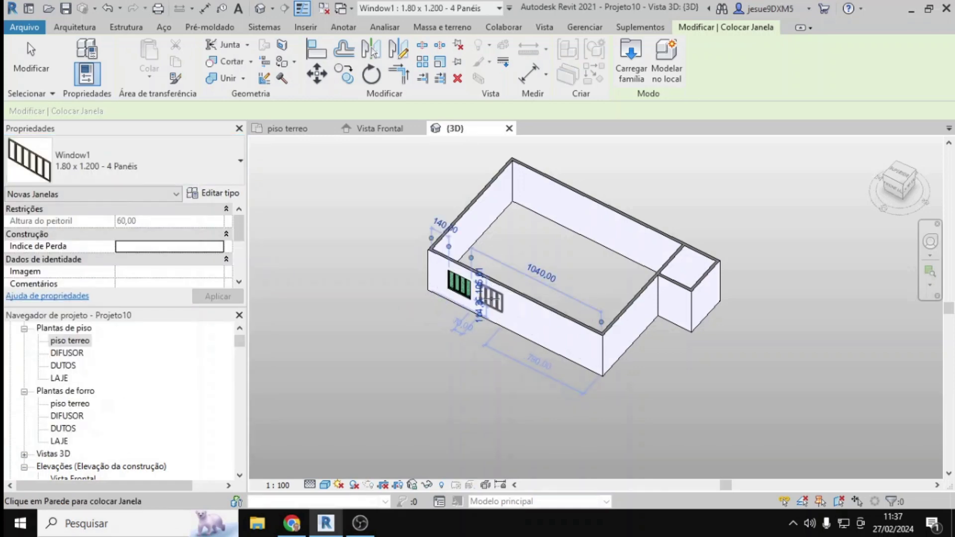
click(490, 301)
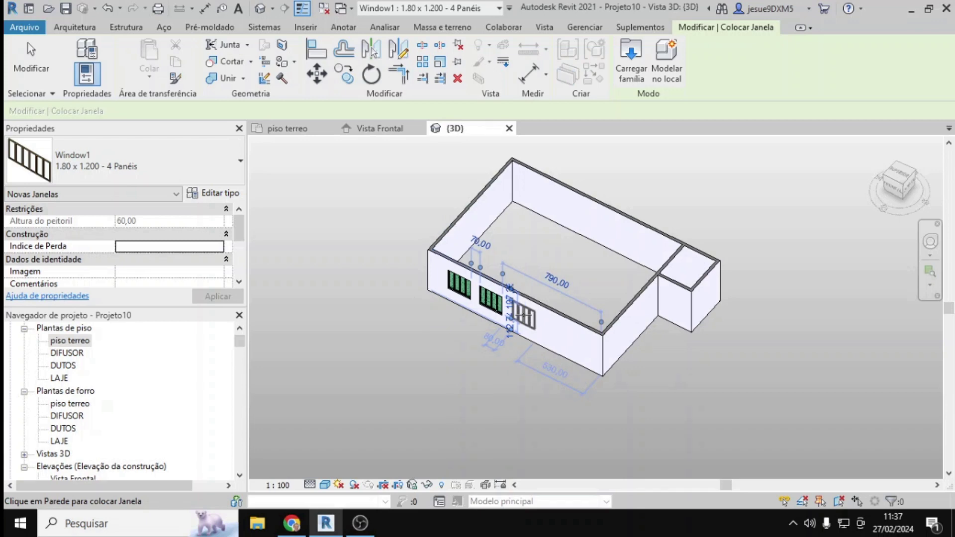
click(523, 317)
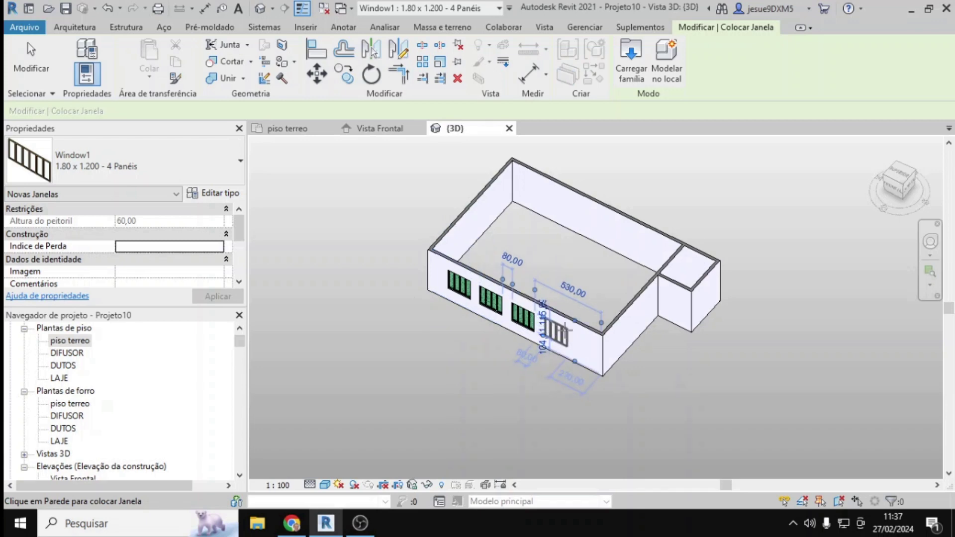
click(305, 129)
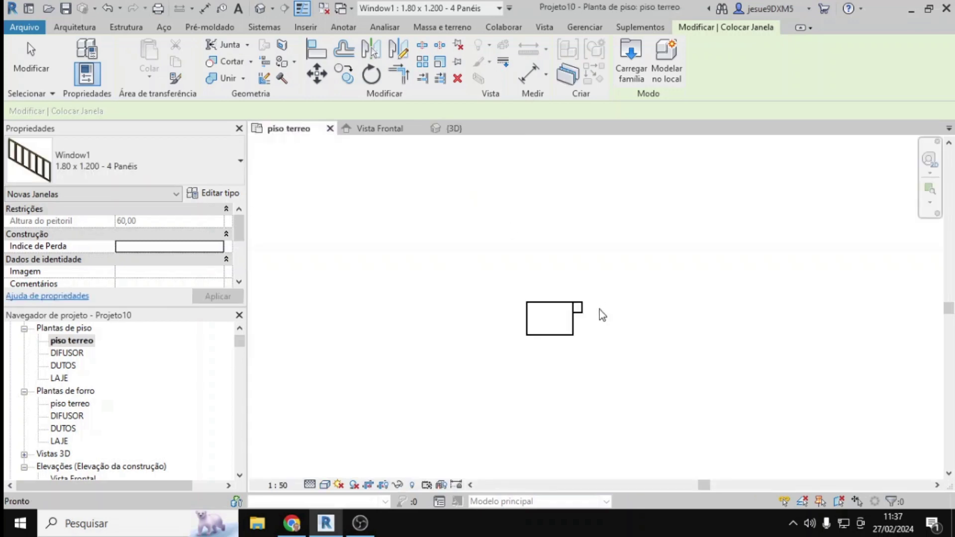
scroll(571, 320, up, 2)
scroll(557, 330, up, 2)
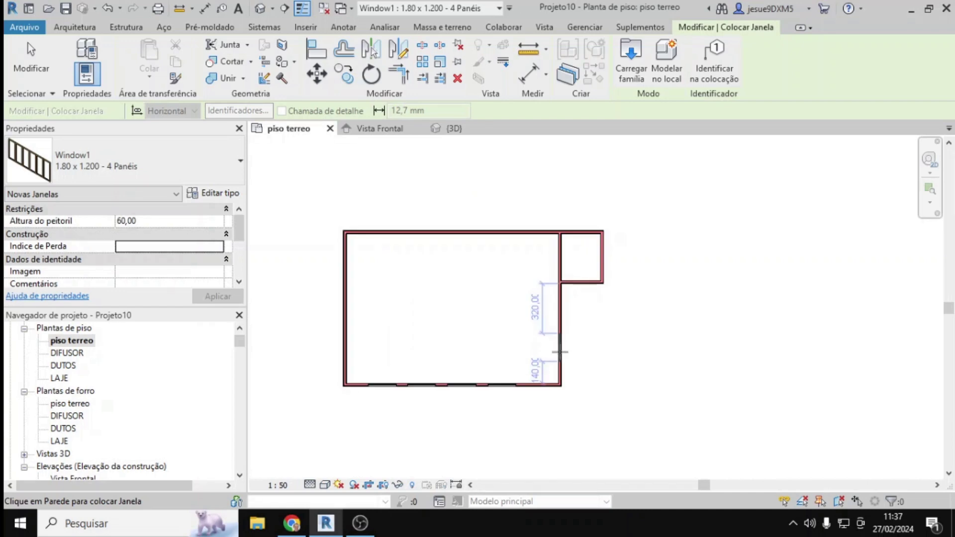
click(566, 333)
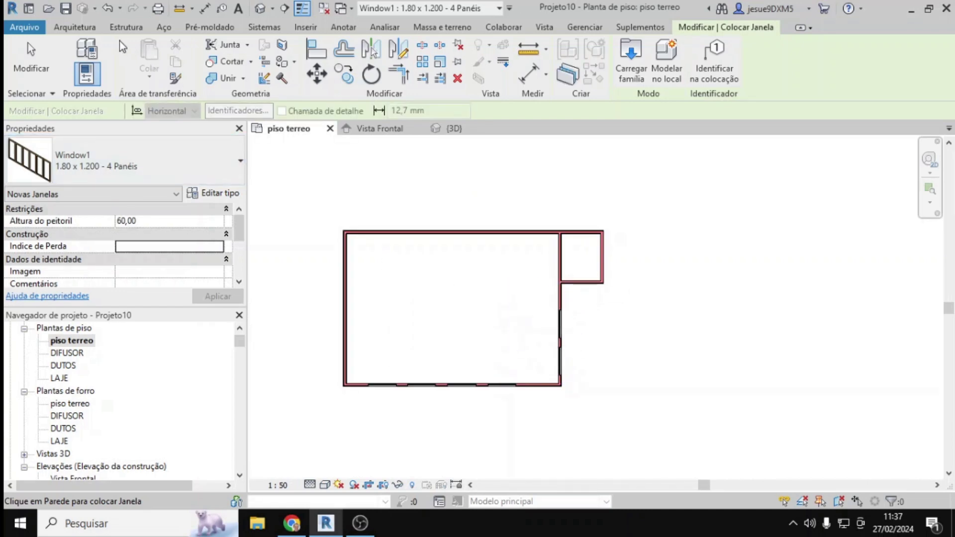
click(93, 30)
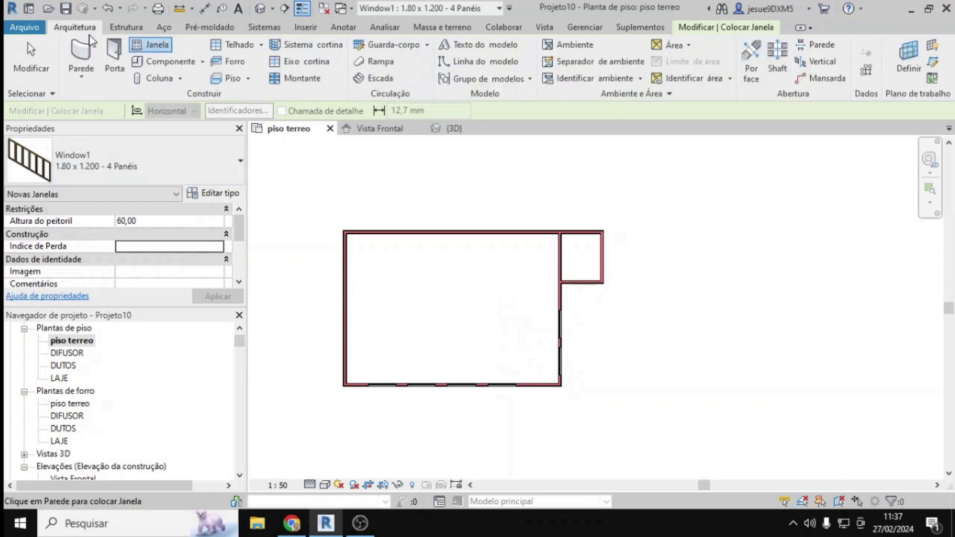
- Start a door and first pick the Double-Pocket 1524 x 2134mm door type
click(111, 56)
click(98, 167)
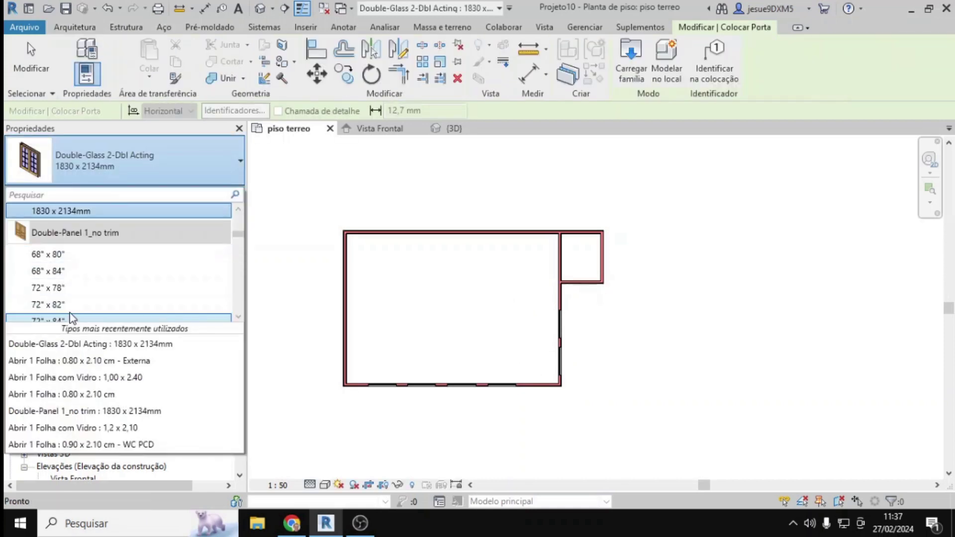
scroll(70, 313, down, 2)
scroll(68, 301, down, 2)
scroll(65, 296, down, 2)
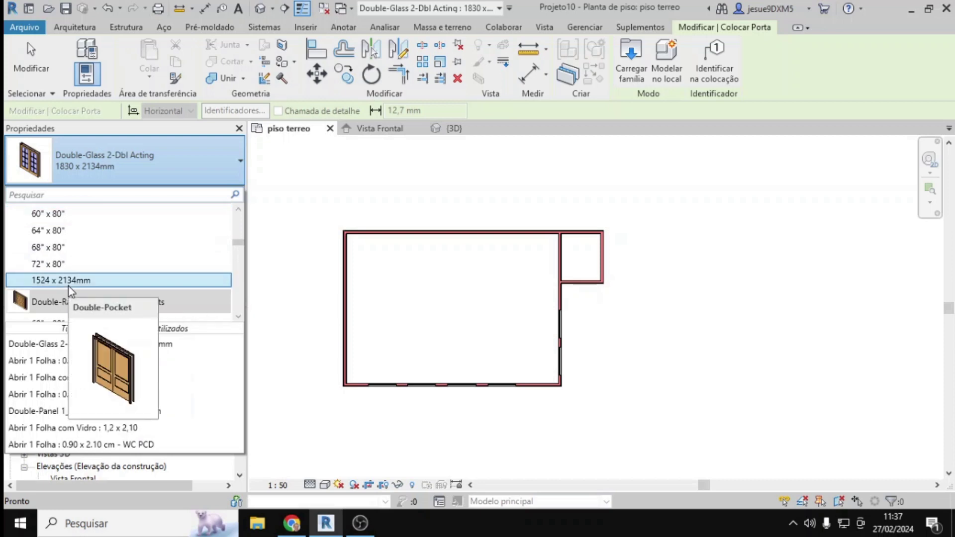
scroll(69, 288, down, 2)
scroll(69, 292, down, 2)
scroll(70, 293, down, 3)
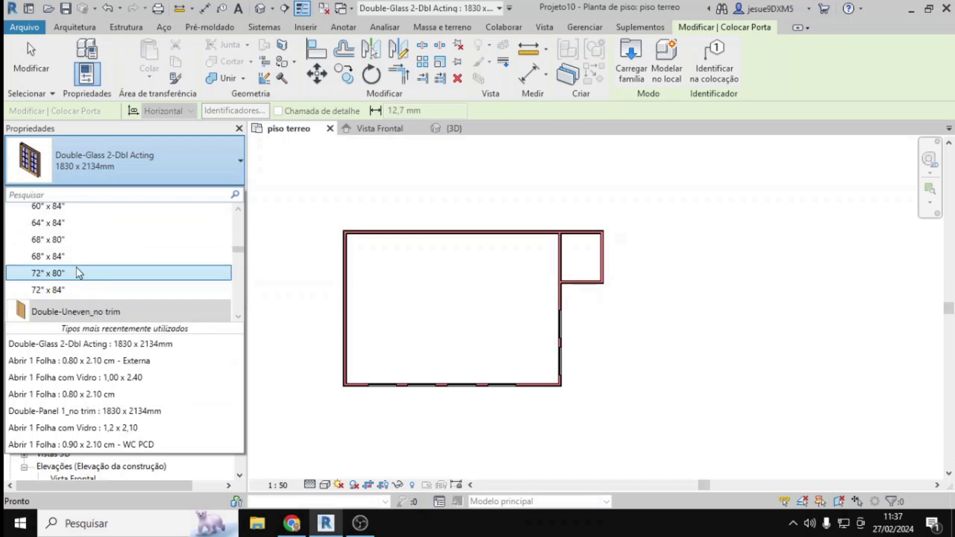
scroll(80, 269, up, 2)
click(74, 278)
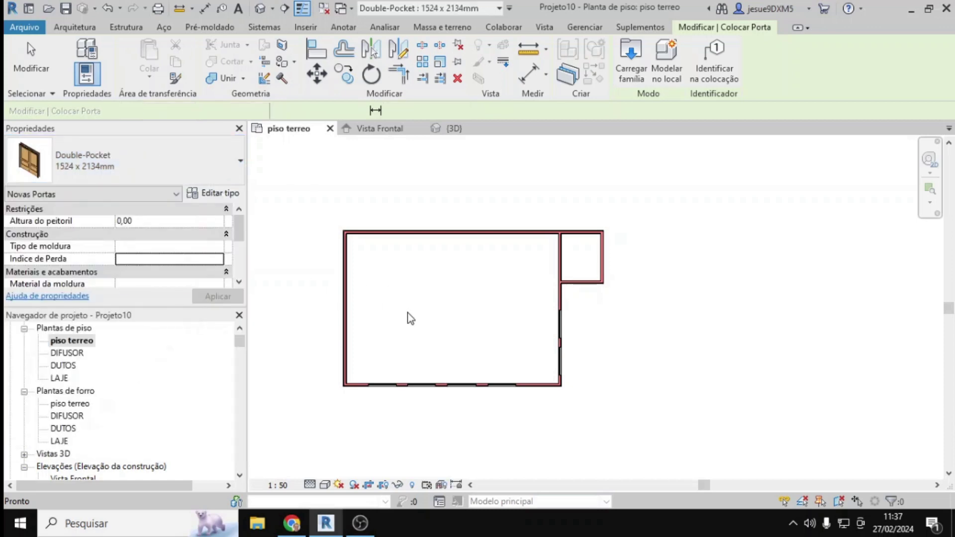
scroll(407, 316, up, 2)
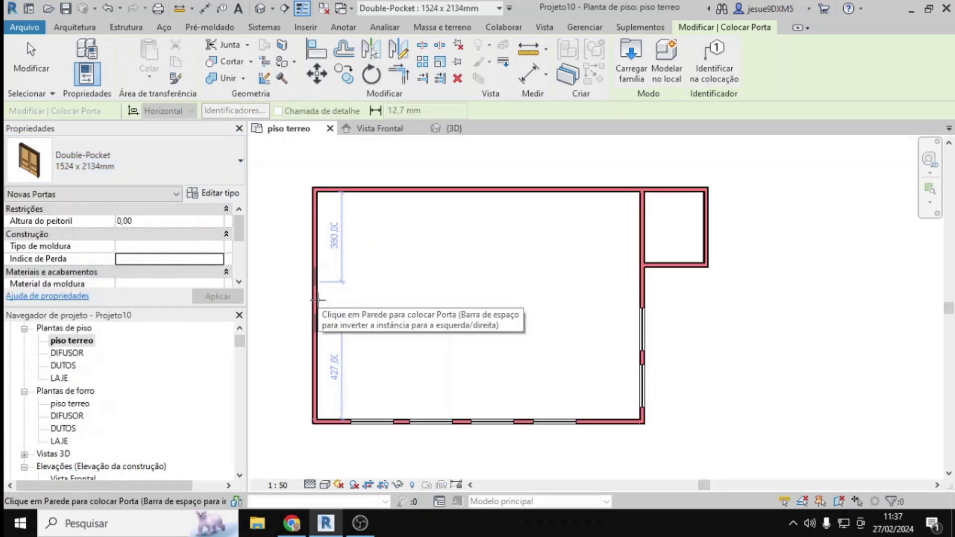
- Change to Double-Glass 2-Dbl Acting 1830 x 2134mm and place it in the classroom's left wall
click(154, 179)
scroll(113, 275, up, 2)
scroll(114, 275, up, 2)
scroll(113, 273, up, 2)
scroll(113, 273, up, 2)
scroll(115, 273, up, 1)
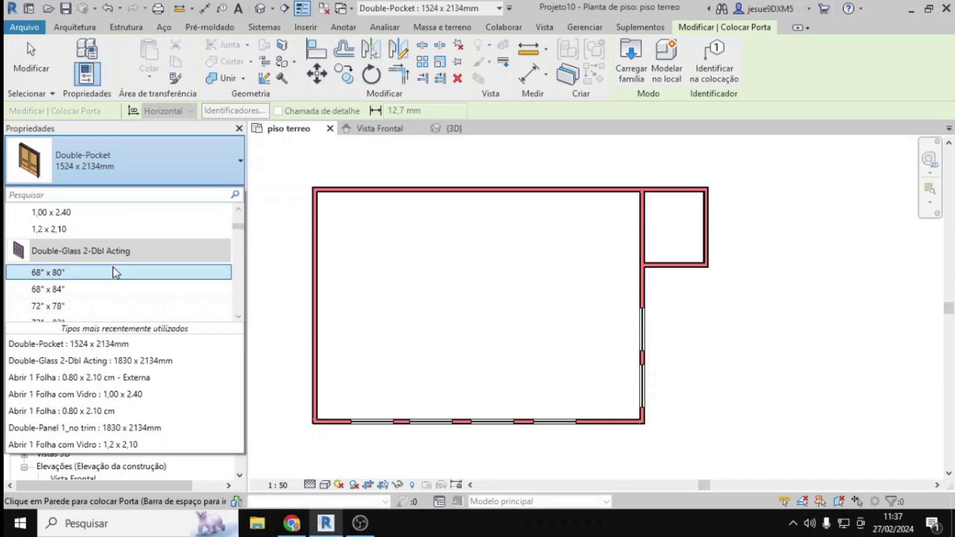
scroll(115, 272, down, 2)
click(75, 287)
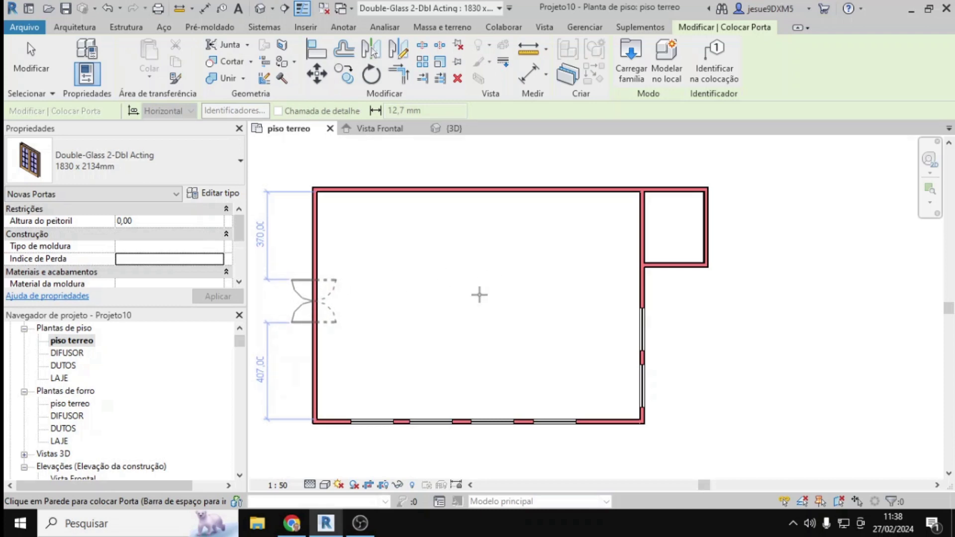
key(Escape)
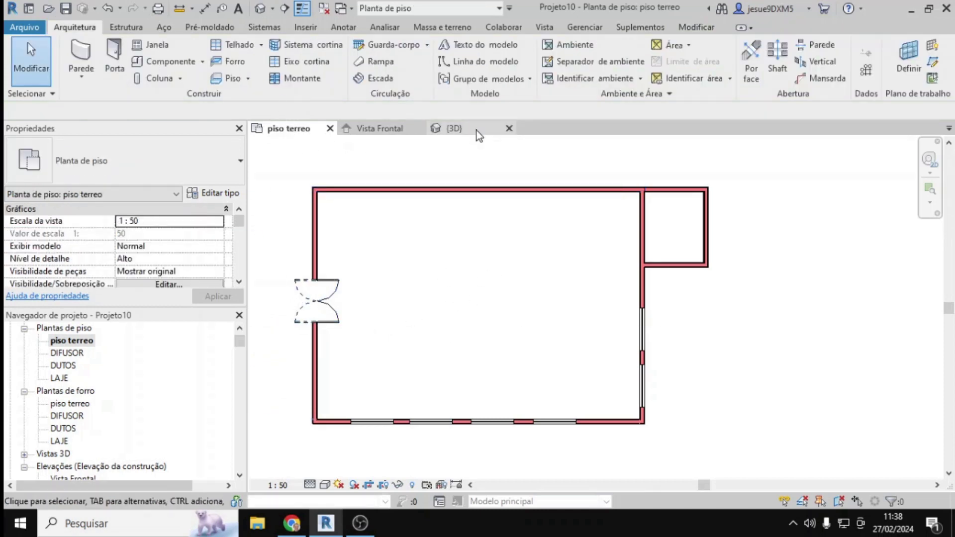
- Switch to the 3D view and orbit and zoom to a near-front view of the classroom
click(476, 130)
mouse_move(575, 288)
shift+middle_down()
mouse_move(735, 305)
mouse_move(731, 239)
mouse_move(557, 261)
mouse_move(560, 273)
mouse_move(587, 278)
shift+middle_up()
scroll(587, 279, up, 2)
scroll(562, 367, up, 2)
shift+middle_drag(562, 367, 588, 196)
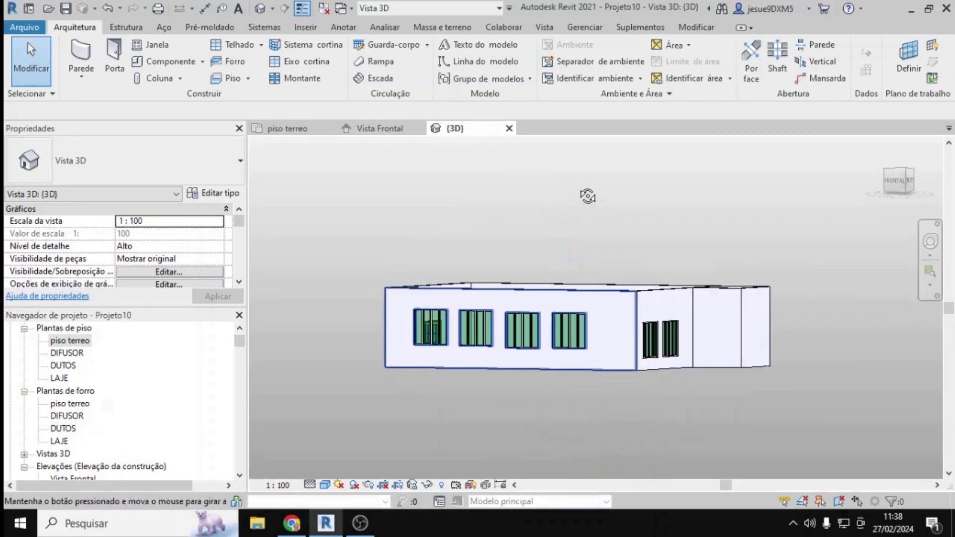